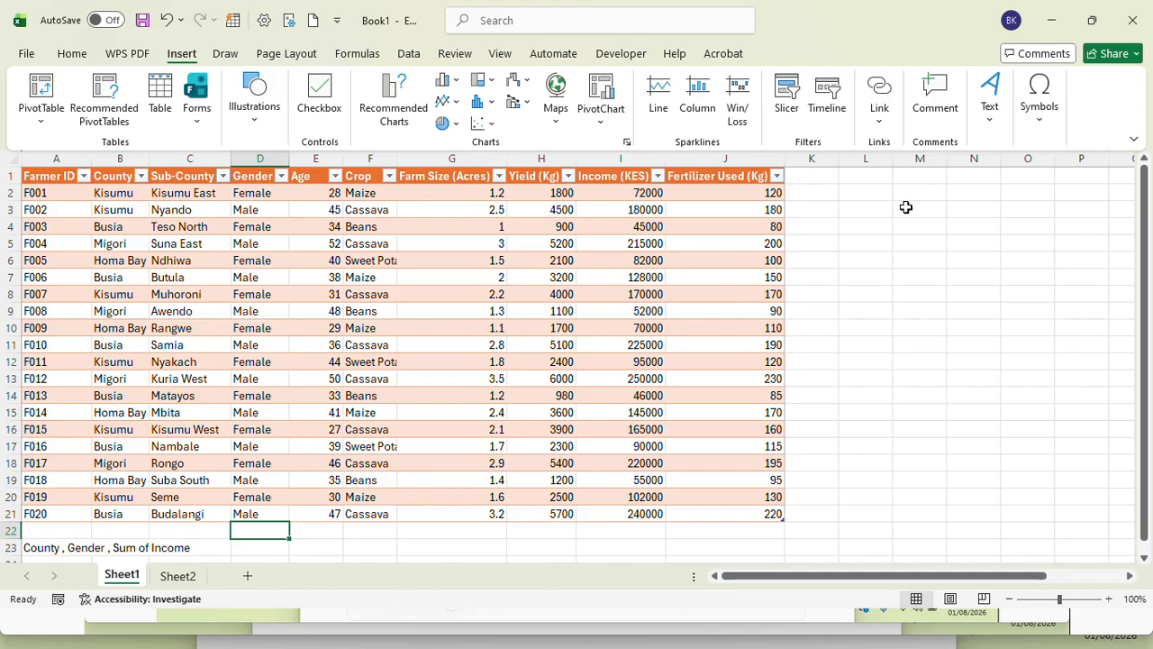
- Create a PivotTable from the whole farmer data table (Table1) and place it on the existing worksheet at Sheet1 cell M3
left_click_drag(51, 177, 761, 512)
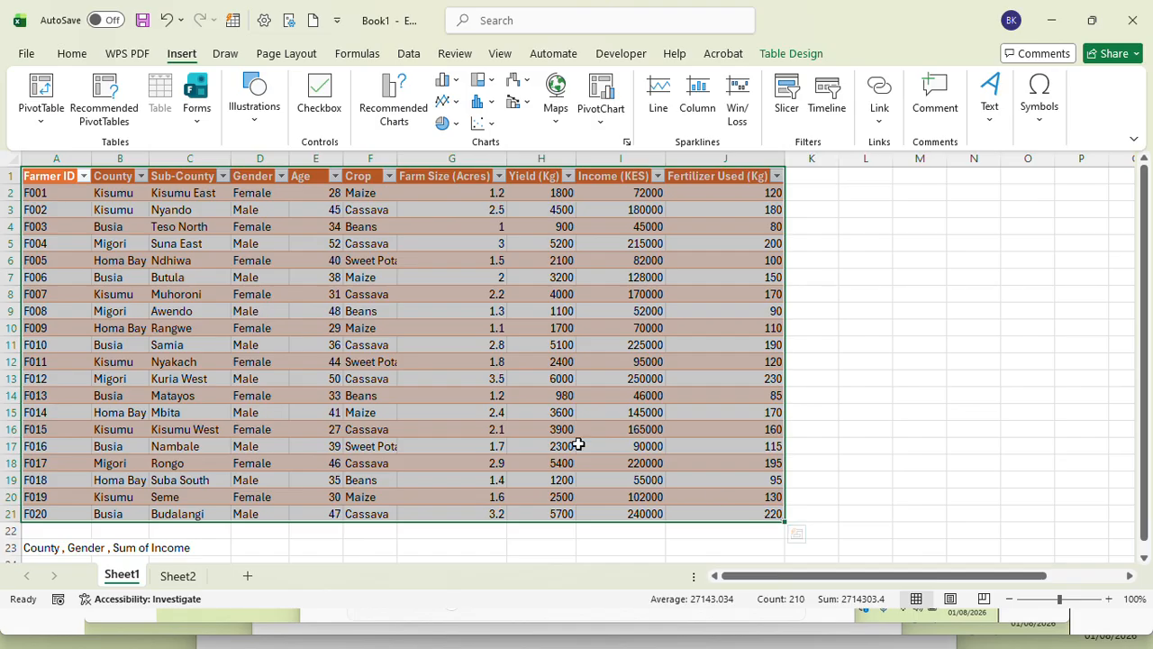
left_click(41, 90)
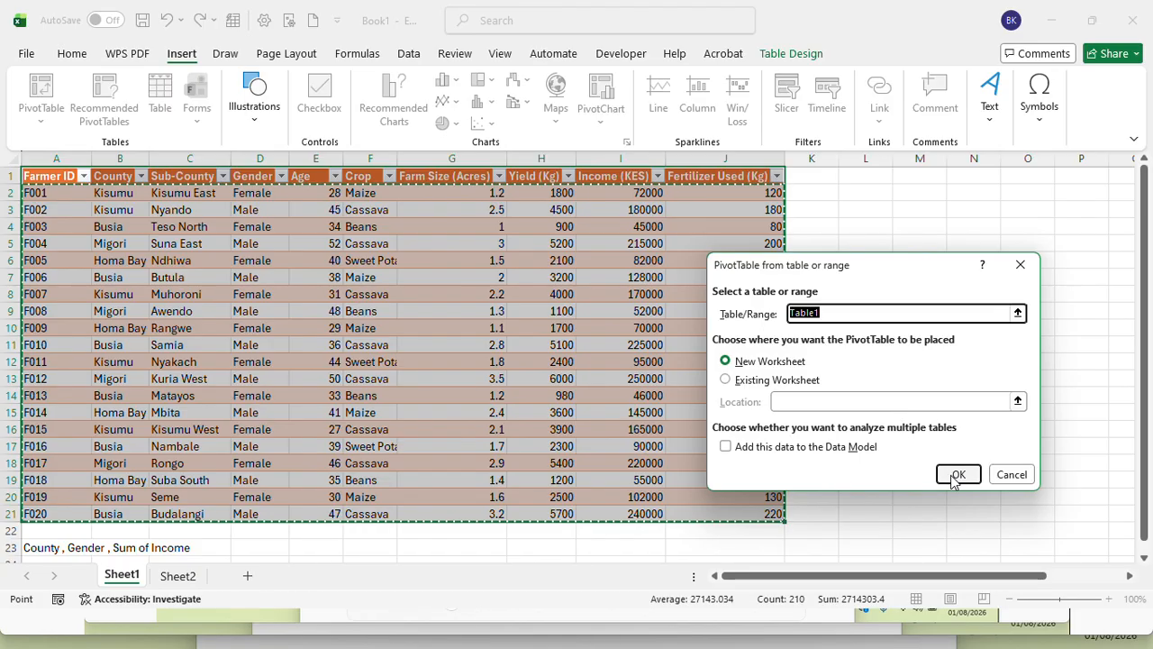
left_click(726, 379)
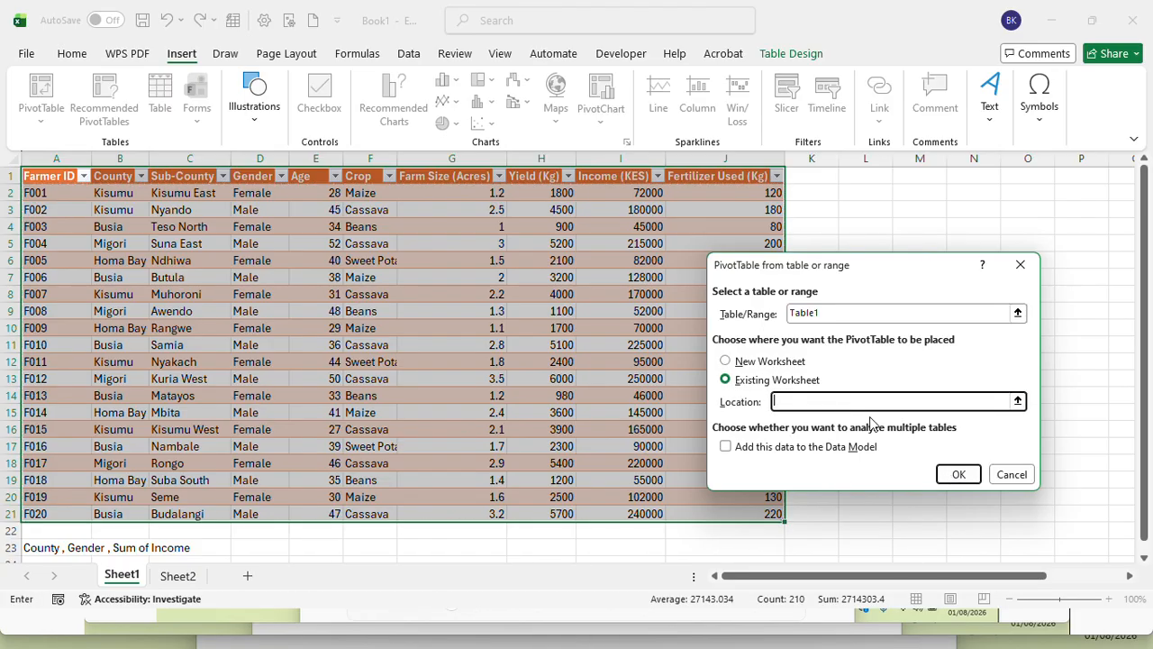
left_click(953, 473)
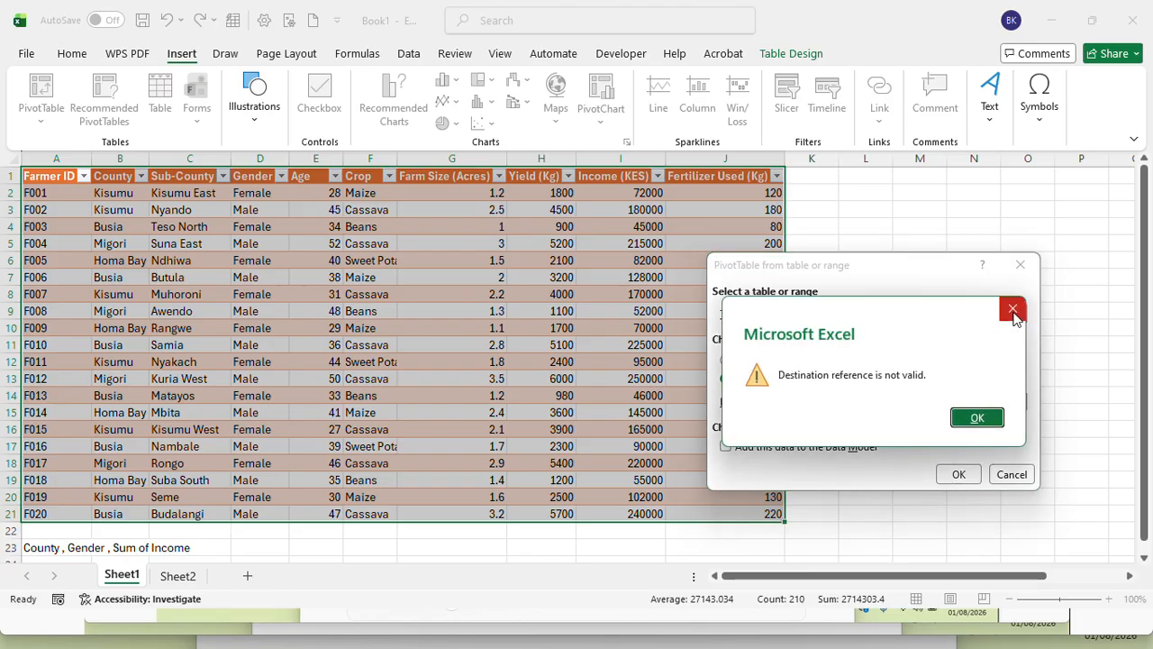
left_click(1013, 308)
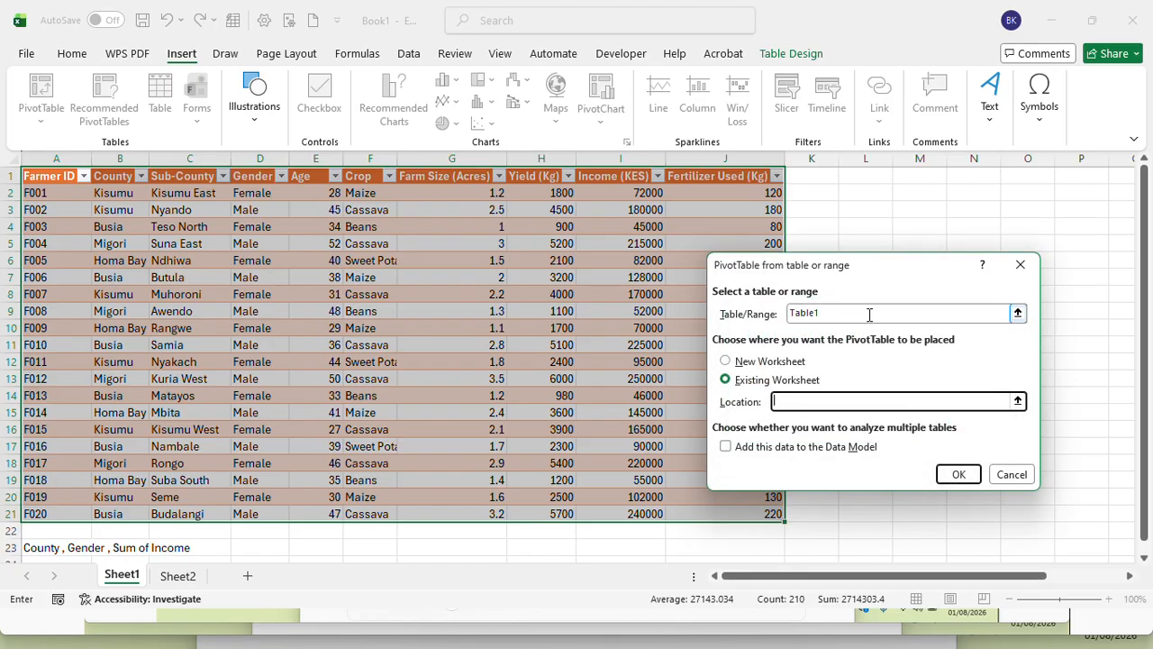
left_click_drag(869, 314, 780, 317)
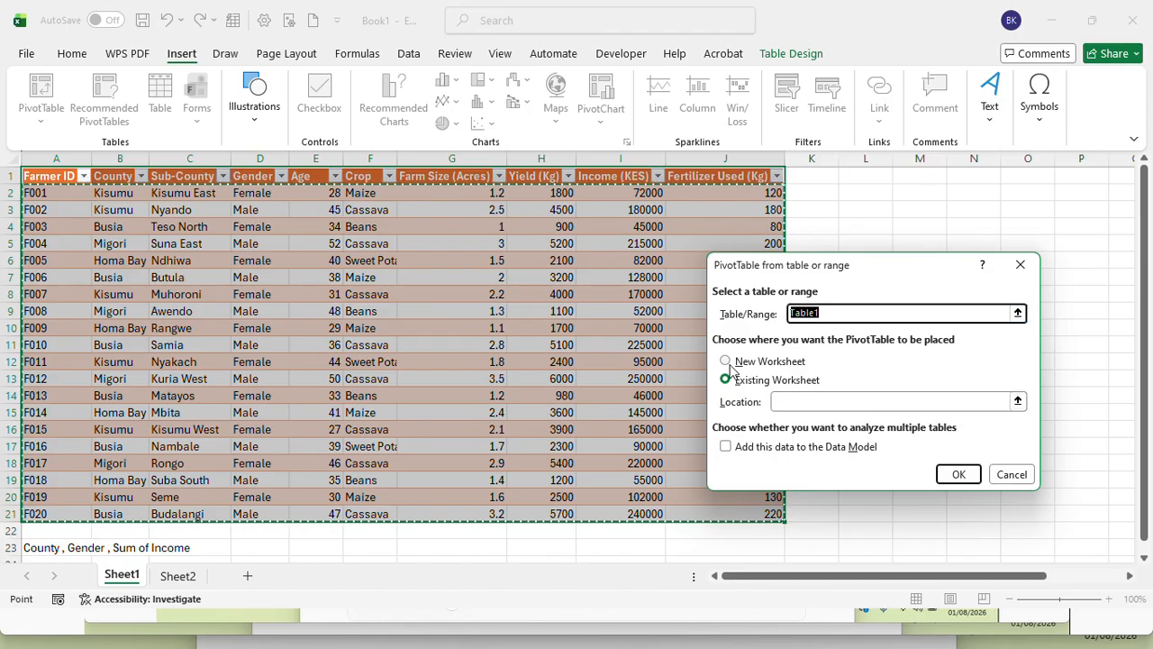
key("BackSpace")
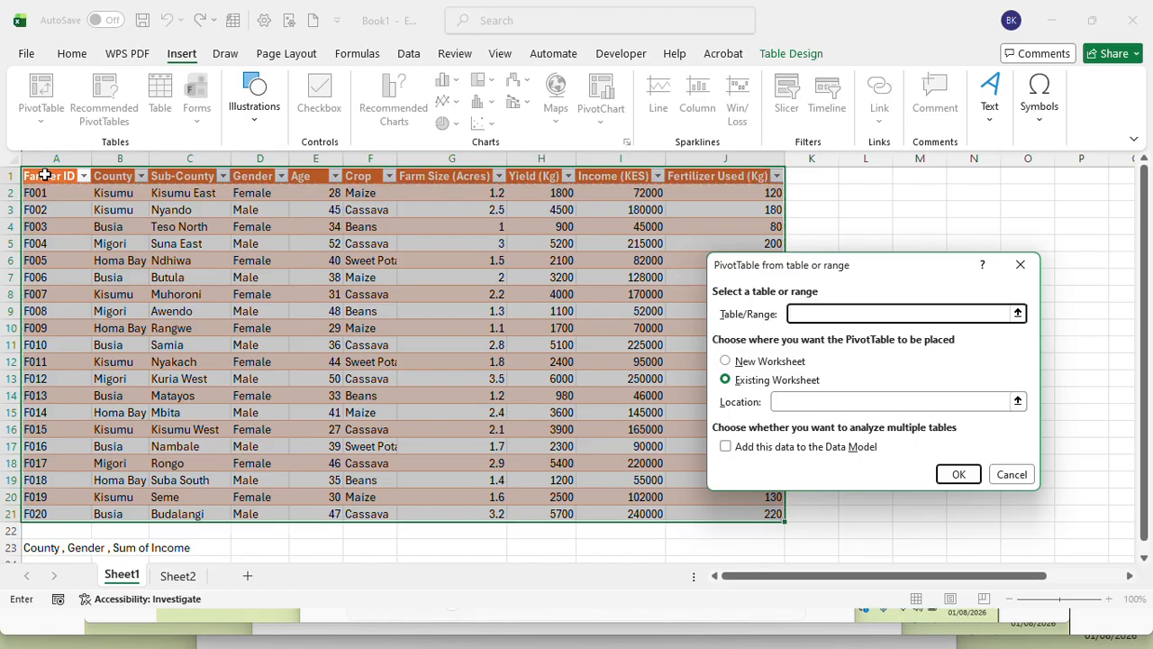
left_click_drag(44, 175, 746, 513)
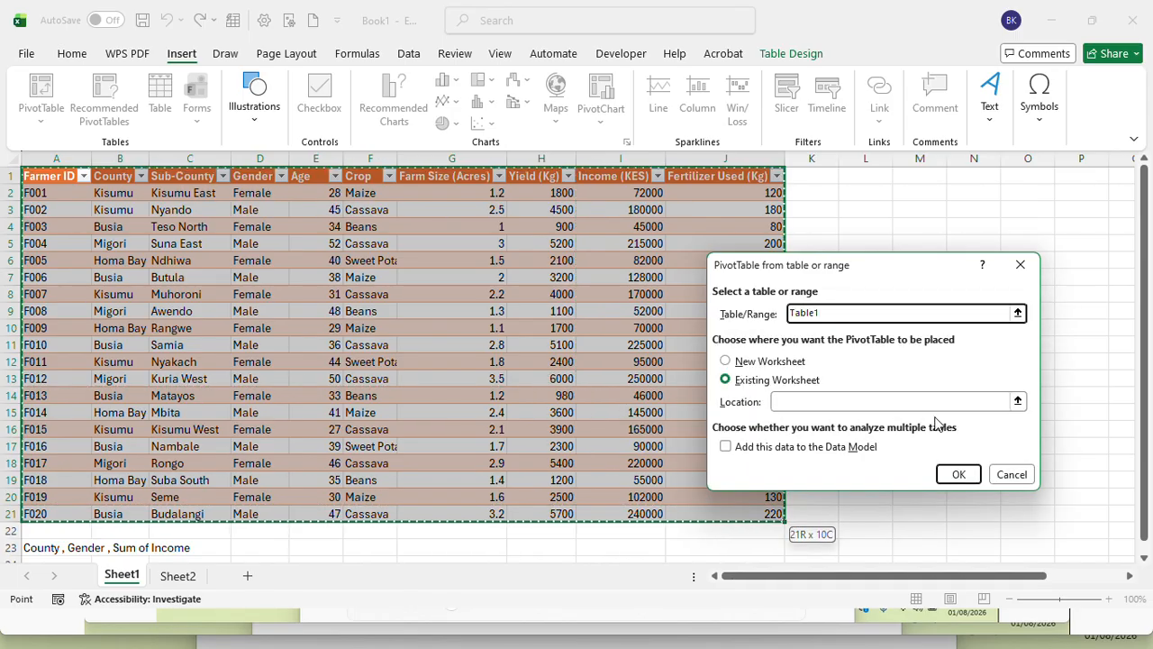
left_click(929, 404)
left_click(911, 209)
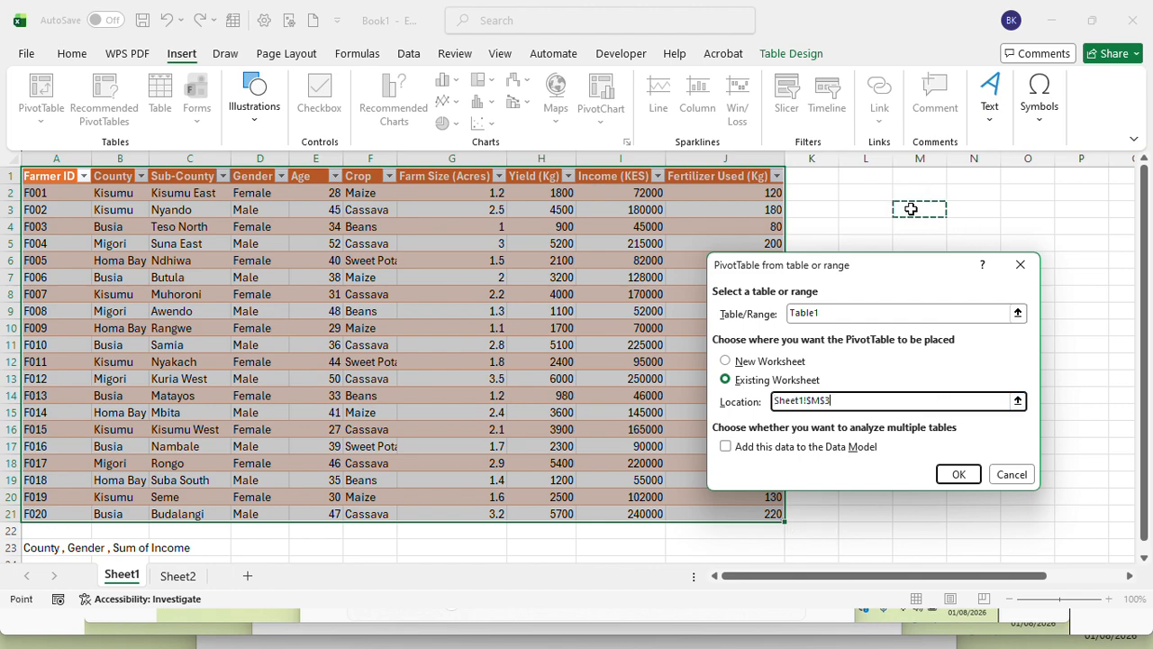
left_click(957, 474)
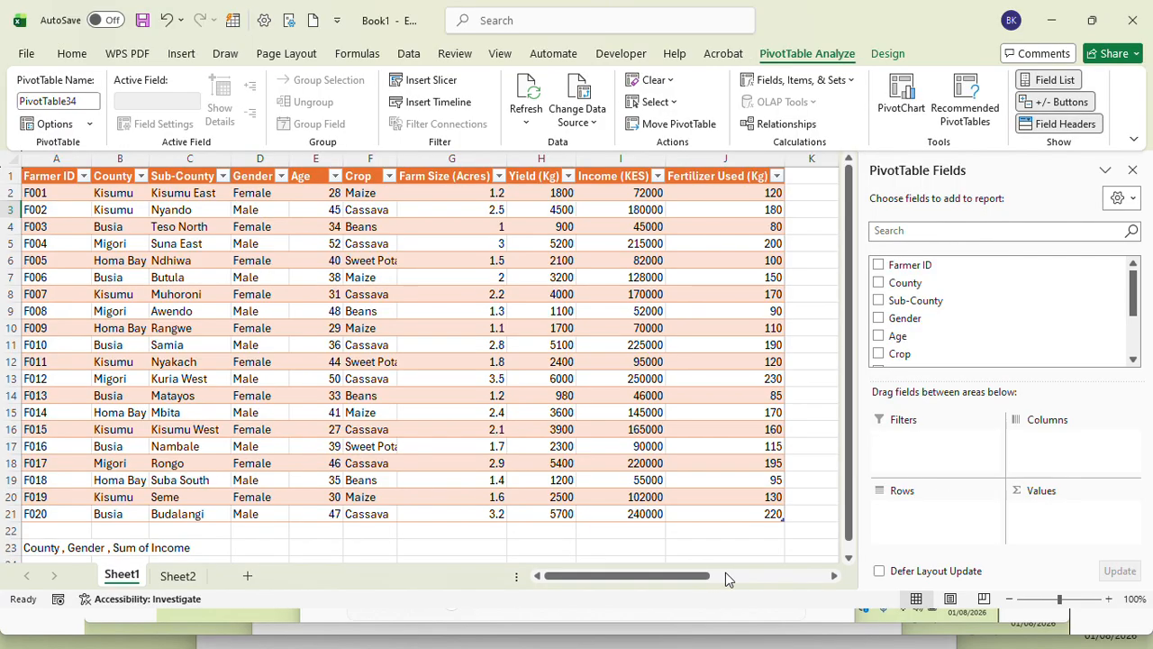
- Lay out the PivotTable with County as rows, Gender as columns and the sum of Income (KES) as values
left_click_drag(726, 577, 816, 576)
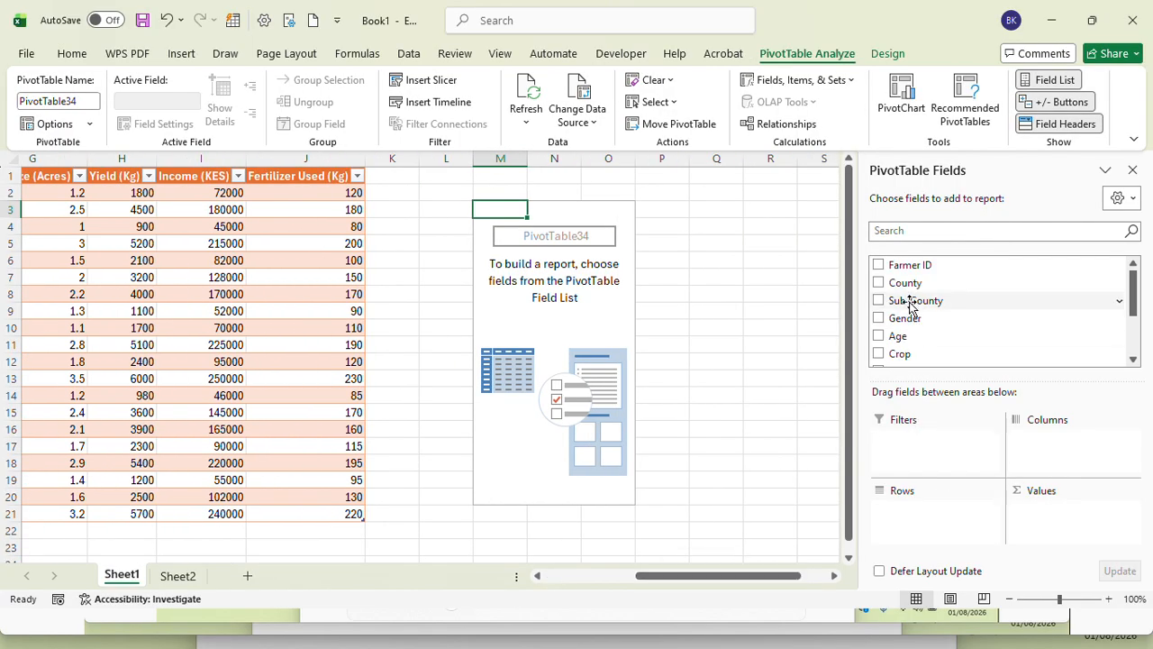
left_click_drag(909, 285, 904, 528)
left_click_drag(906, 320, 1048, 442)
left_click_drag(1134, 311, 1134, 349)
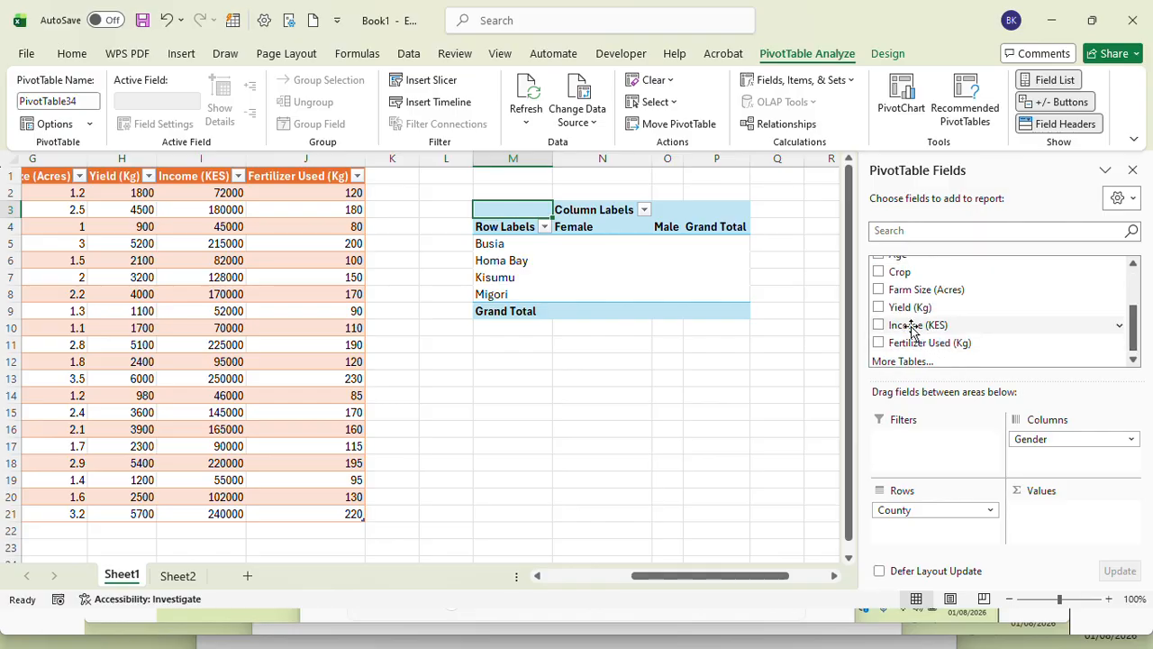
left_click_drag(911, 325, 1068, 518)
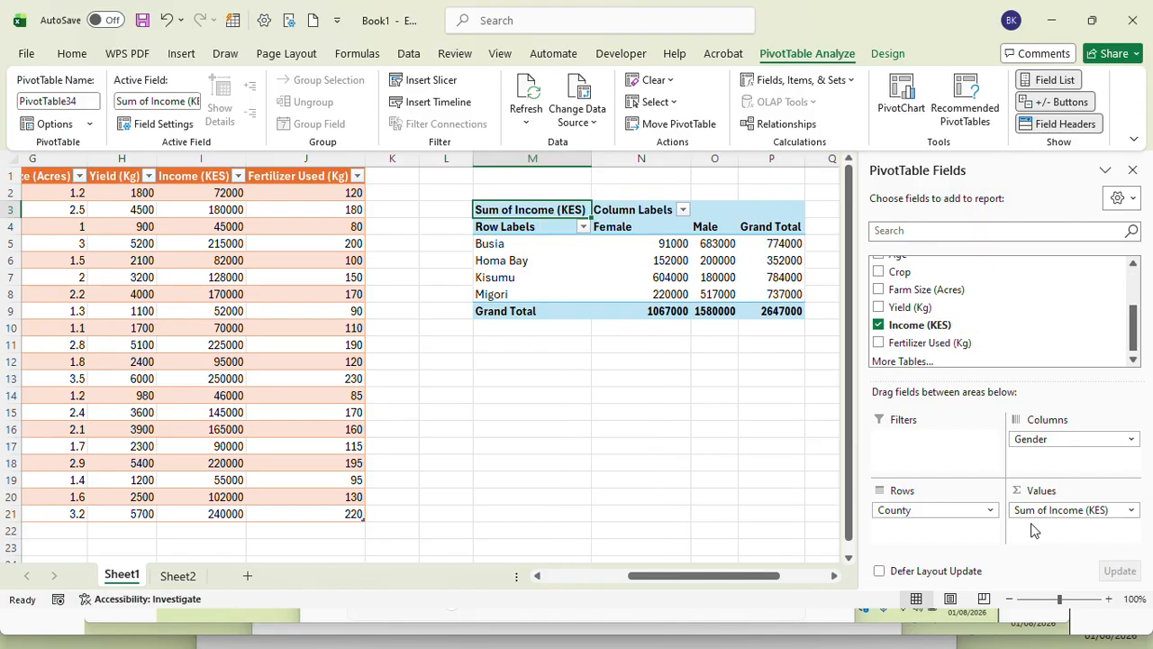
- Rename the PivotTable's Row Labels header in M4 to County
left_click_drag(729, 577, 798, 565)
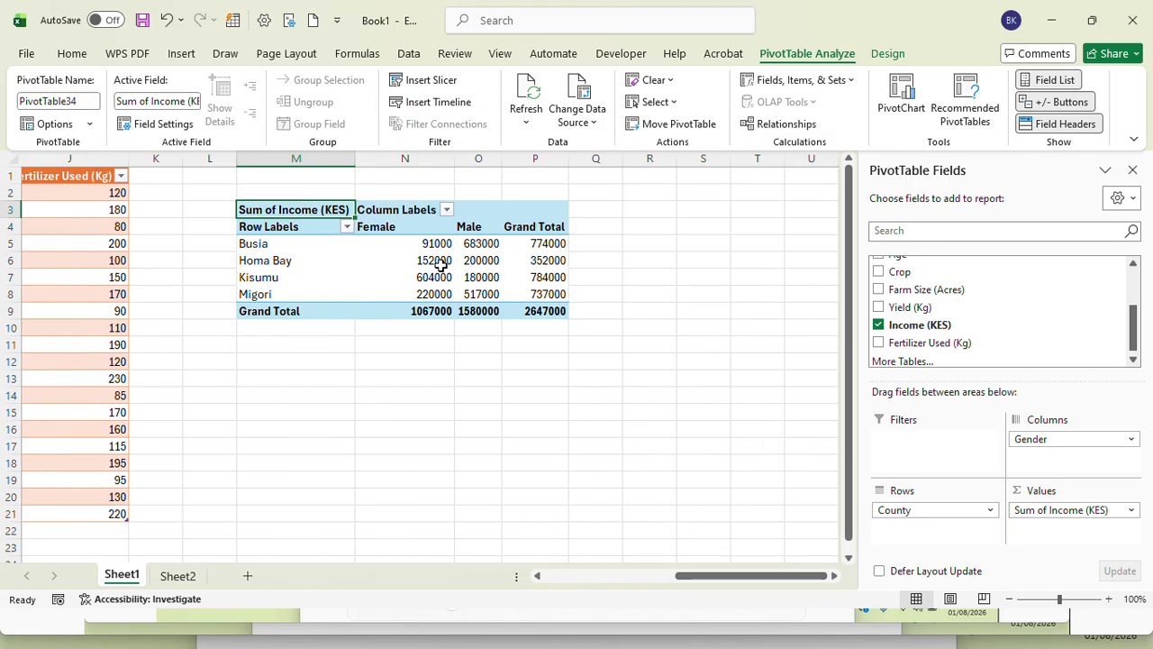
left_click(301, 226)
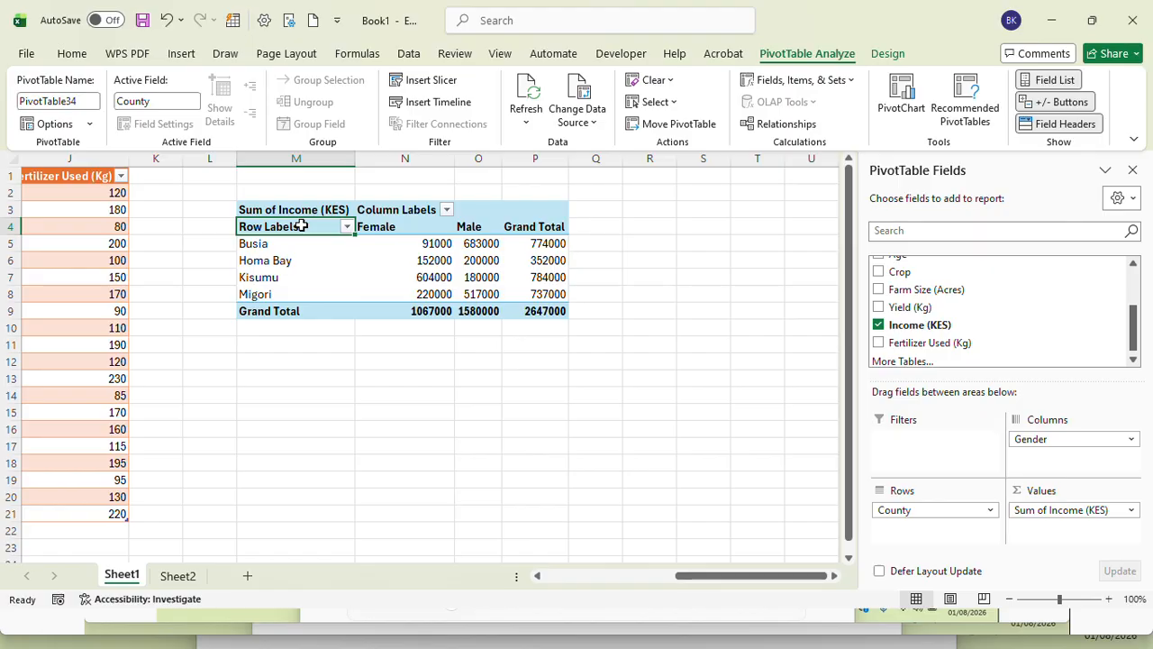
type("Cou")
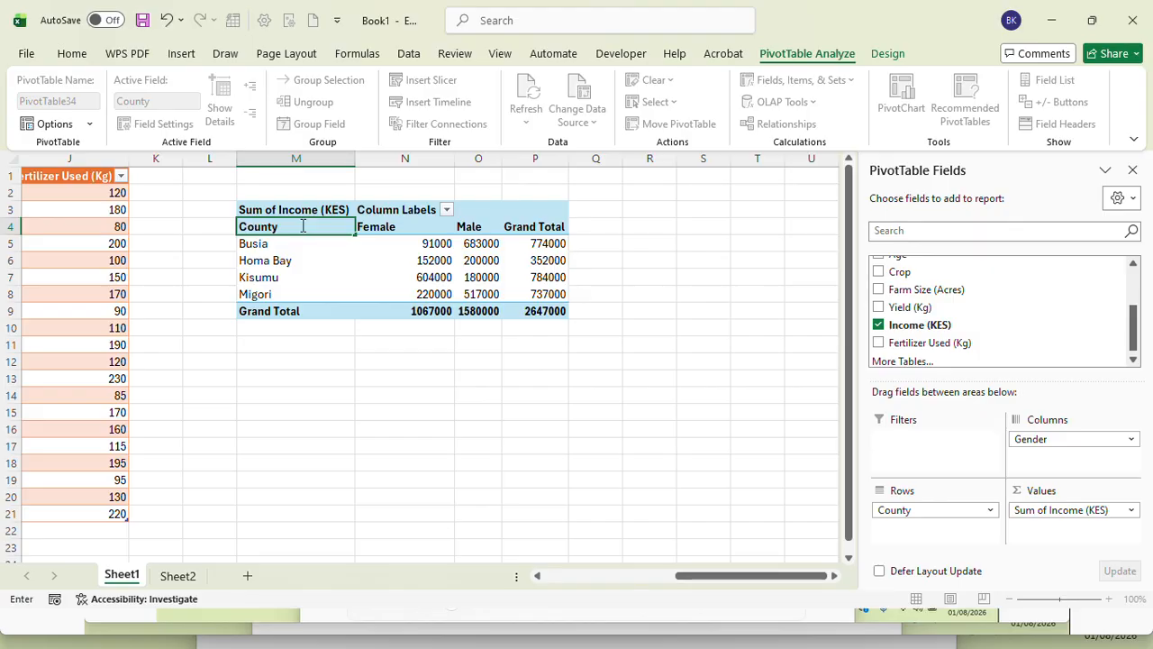
type("nty")
left_click(663, 289)
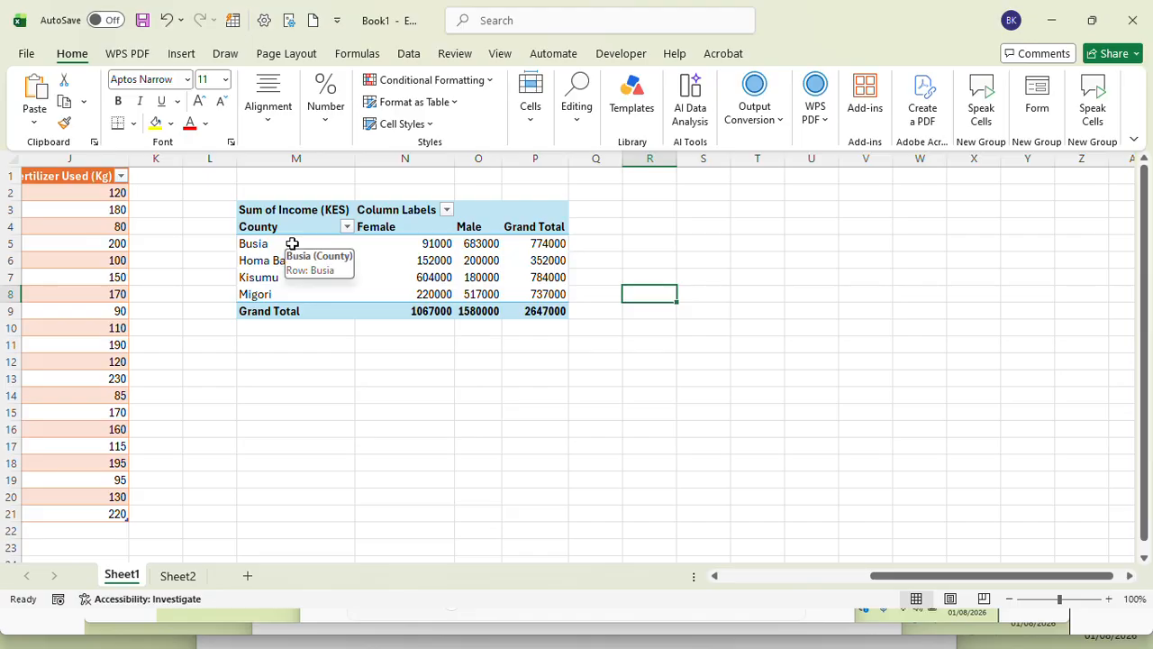
- Insert a clustered column PivotChart from the county rows and Female and Male income columns
left_click_drag(268, 228, 474, 291)
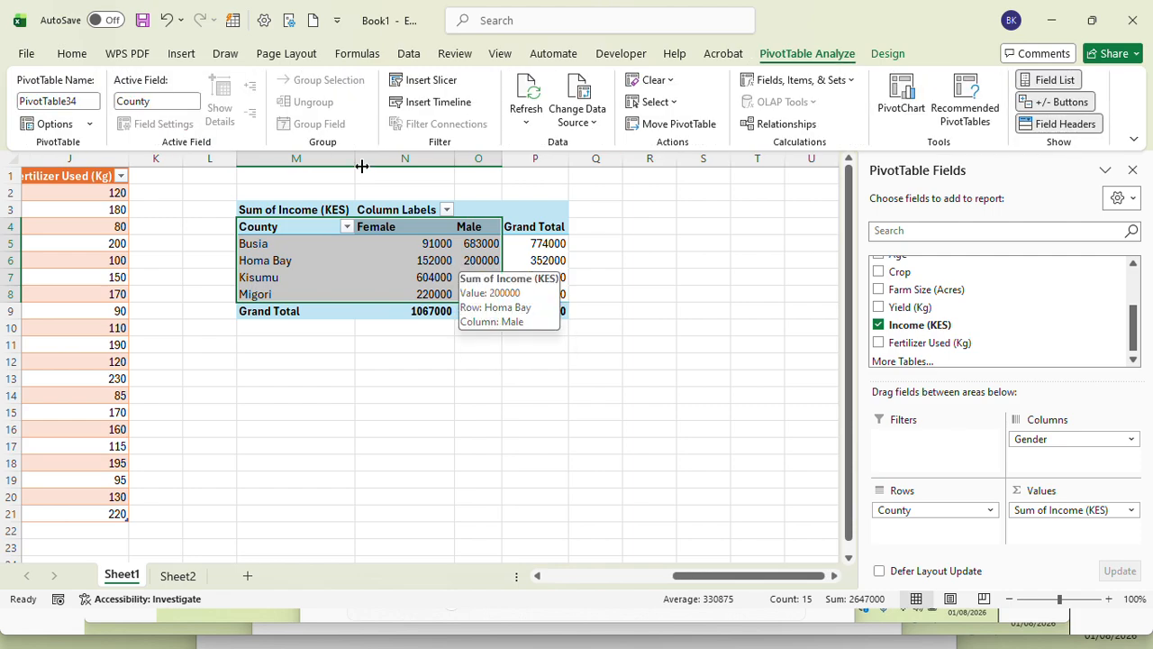
left_click(183, 55)
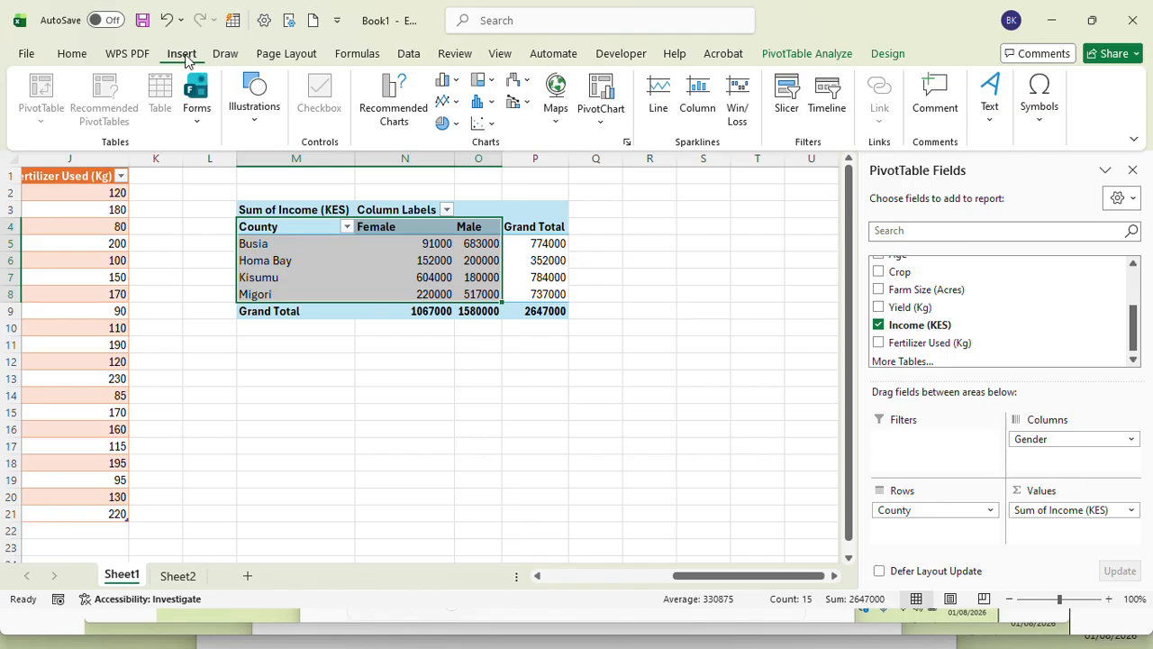
left_click(401, 97)
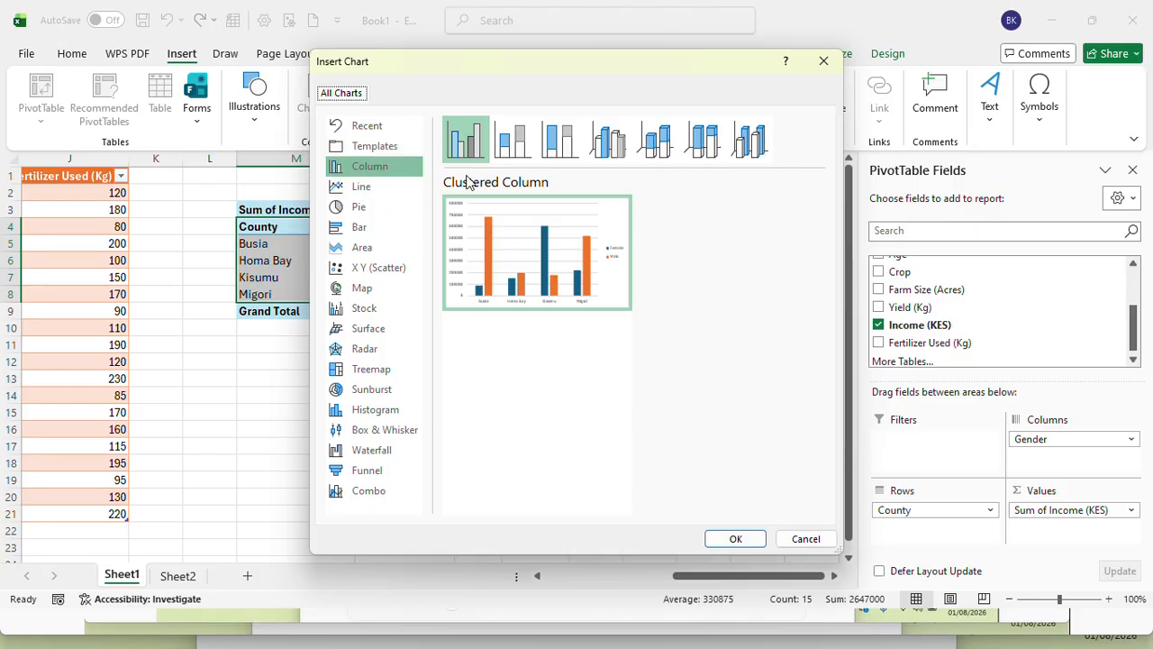
left_click(734, 537)
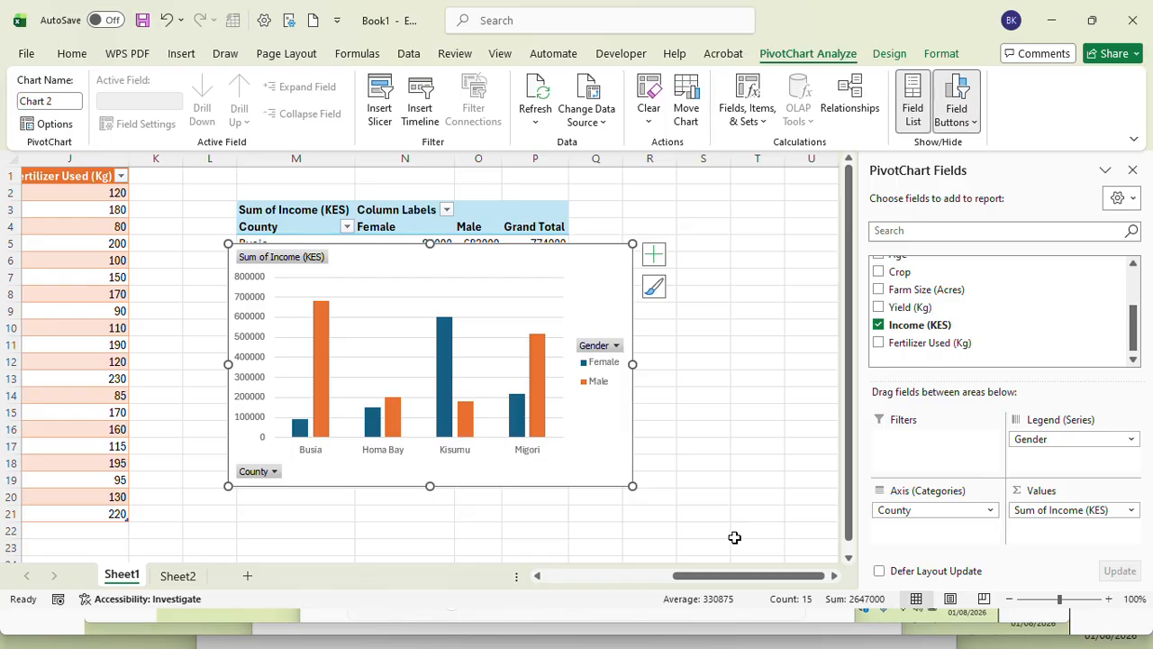
- Move the PivotChart into the empty cells just right of the PivotTable, level with its header row
left_click_drag(710, 578, 782, 576)
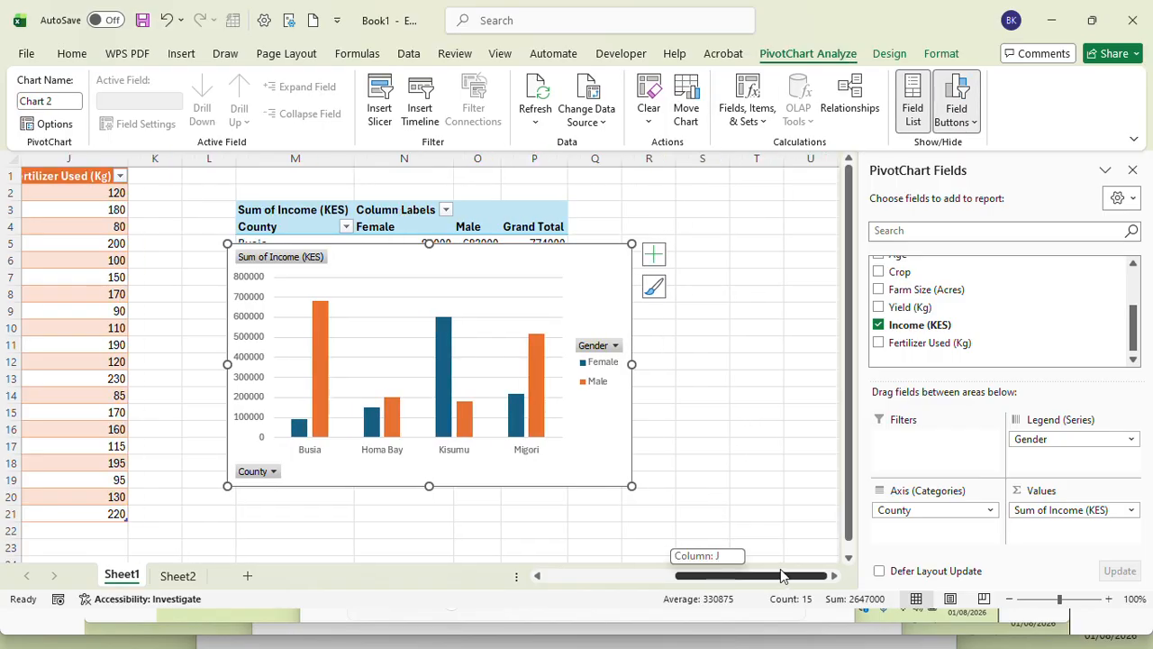
left_click_drag(536, 266, 652, 368)
left_click_drag(798, 576, 808, 573)
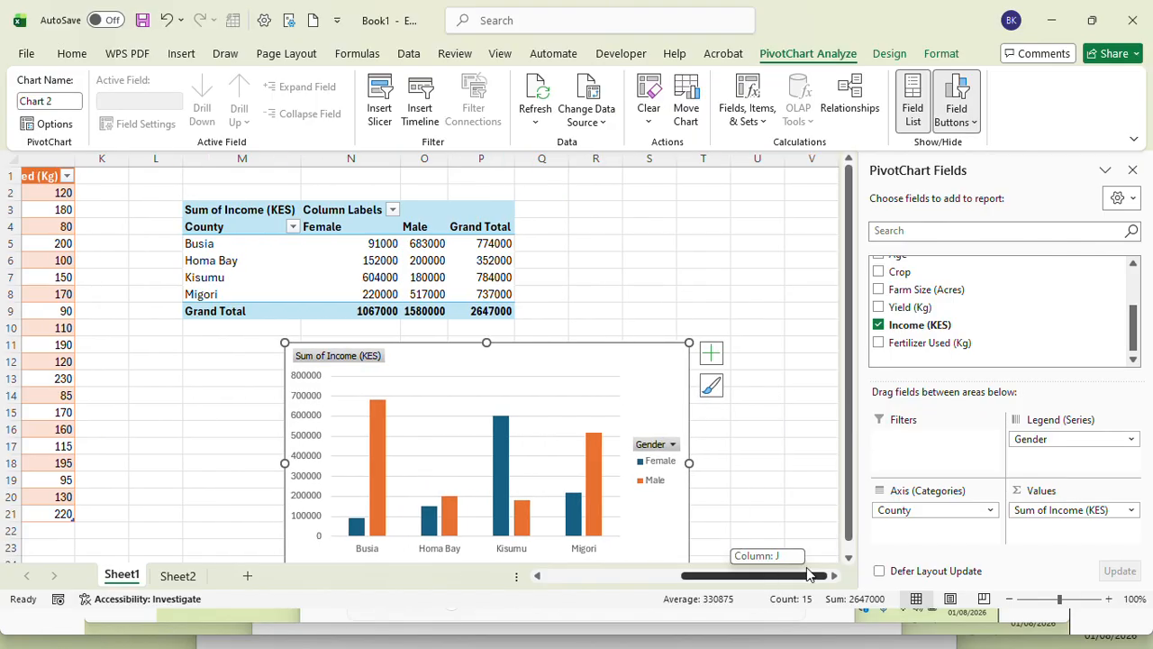
left_click_drag(545, 363, 780, 229)
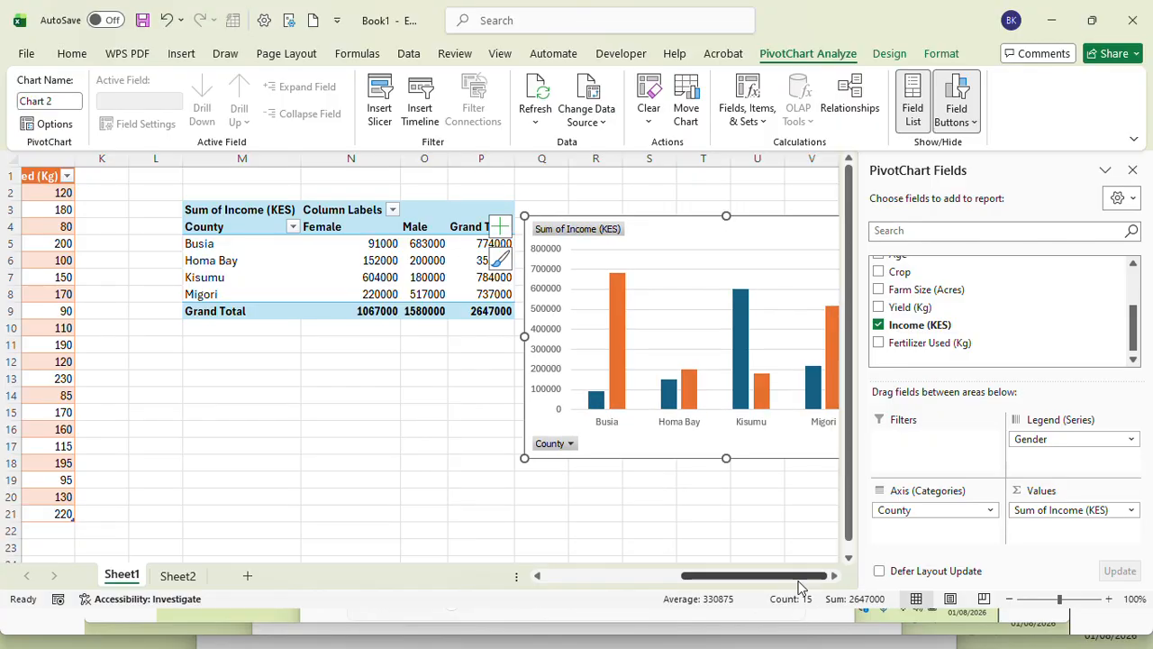
left_click_drag(798, 581, 798, 581)
mouse_move(872, 579)
left_mouse_down()
mouse_move(784, 582)
mouse_move(851, 575)
left_mouse_up()
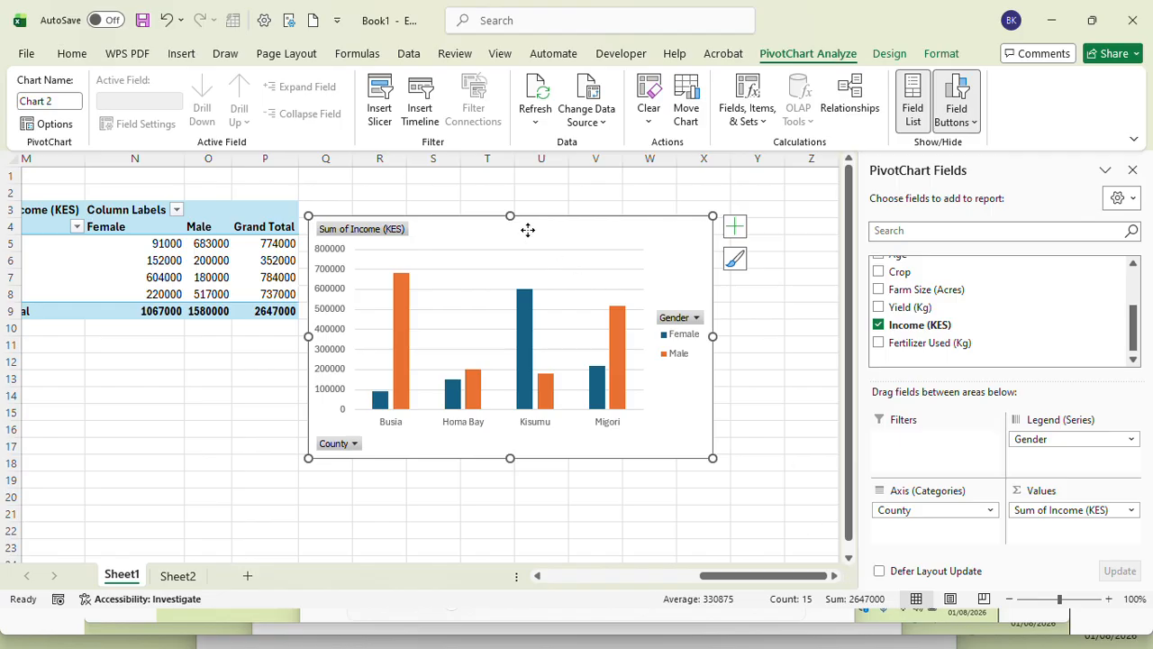
left_click_drag(528, 231, 558, 220)
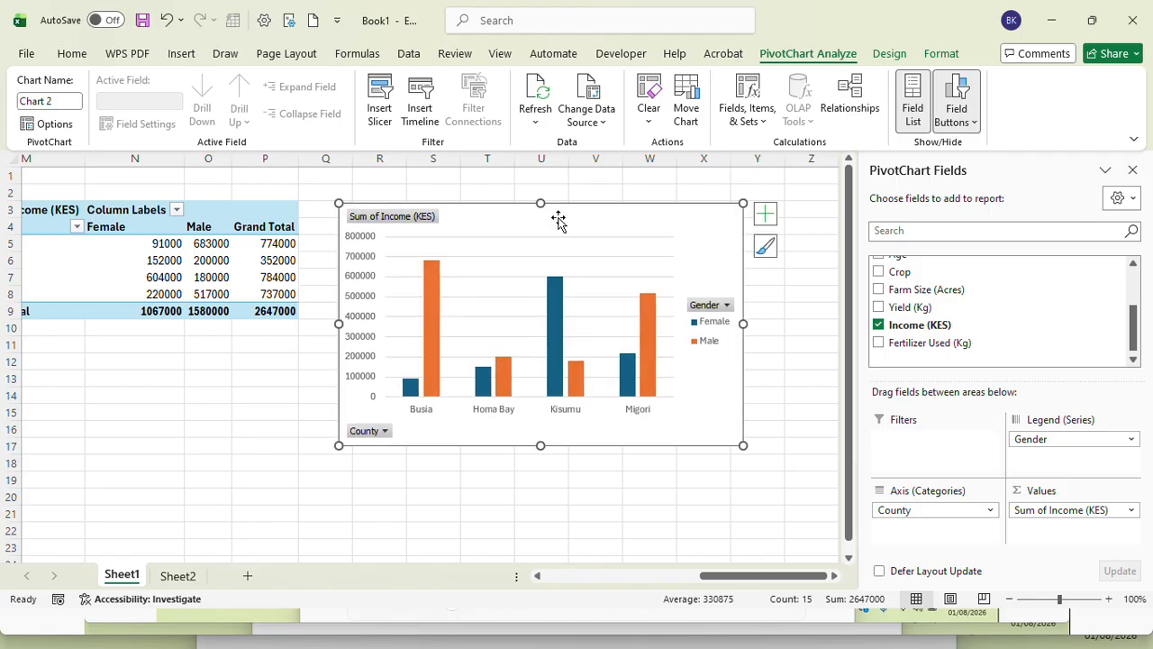
- Add a chart title to the PivotChart and enter "Total income by County" as its text
left_click(765, 216)
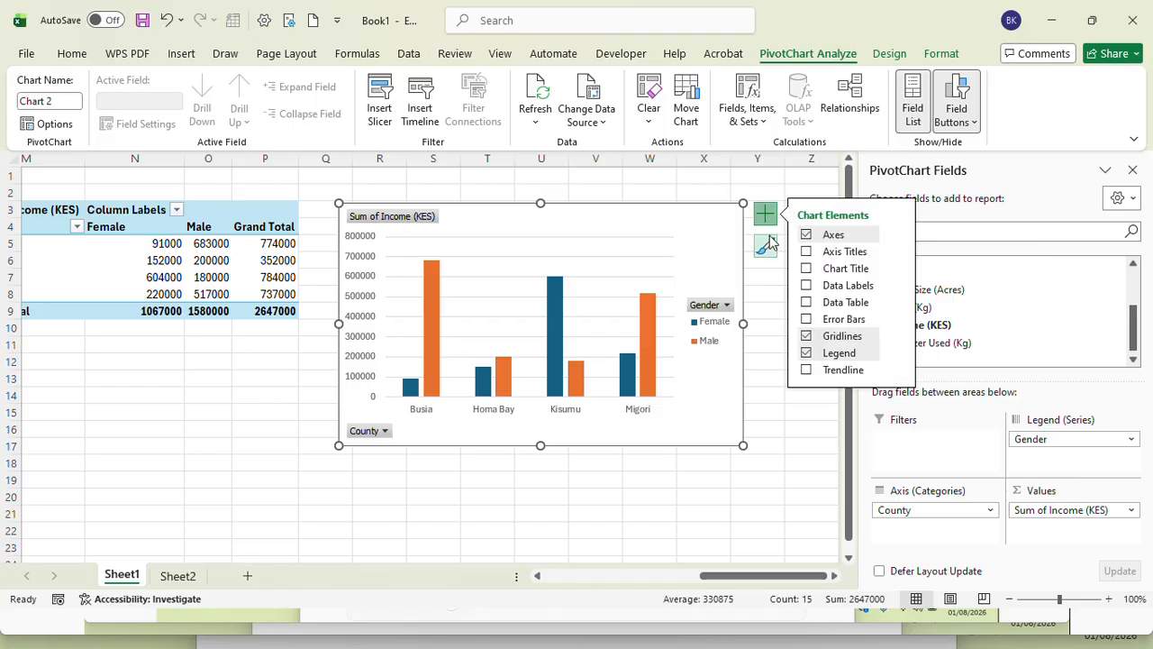
left_click(806, 269)
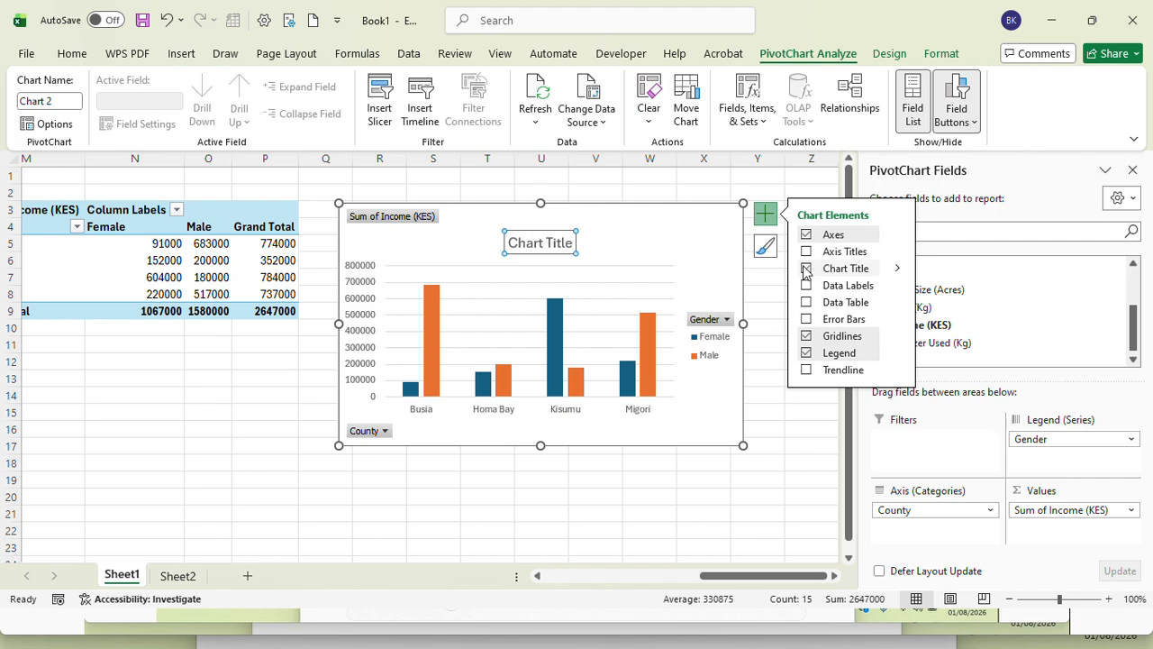
left_click(570, 243)
left_click_drag(570, 243, 502, 244)
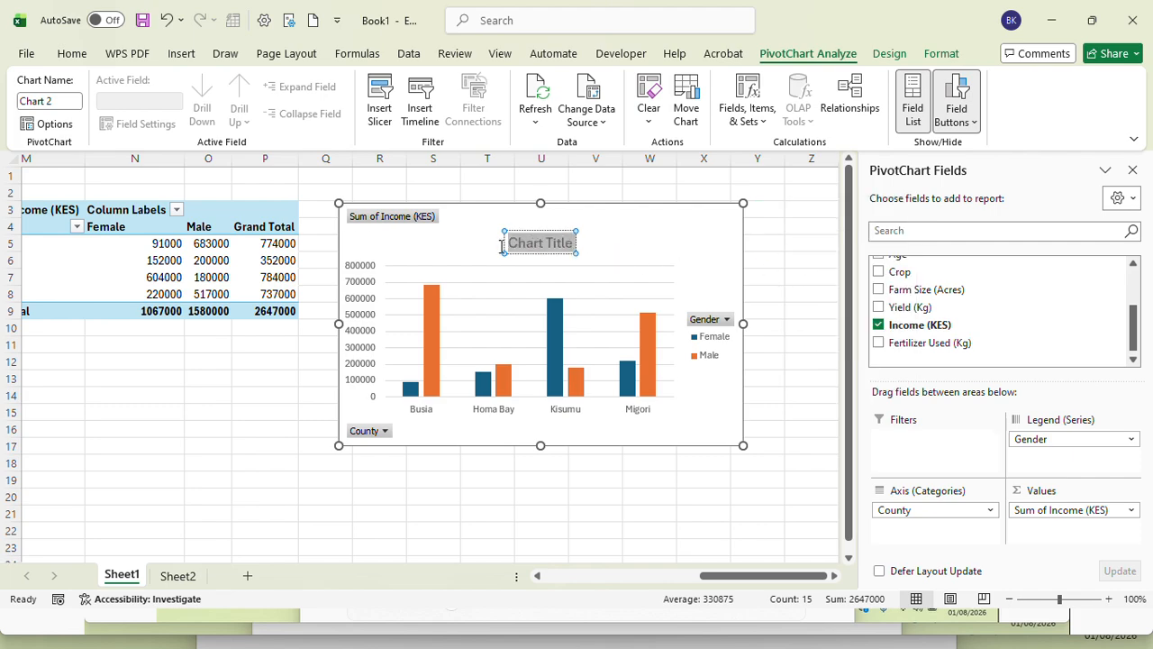
type("Total")
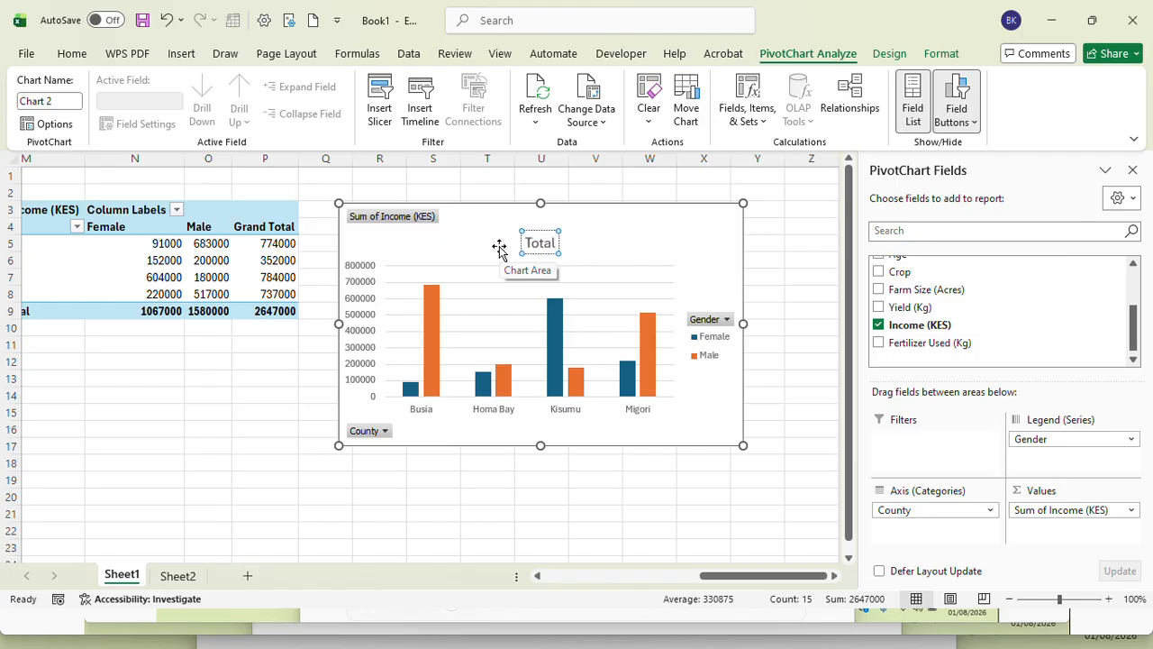
type(" in")
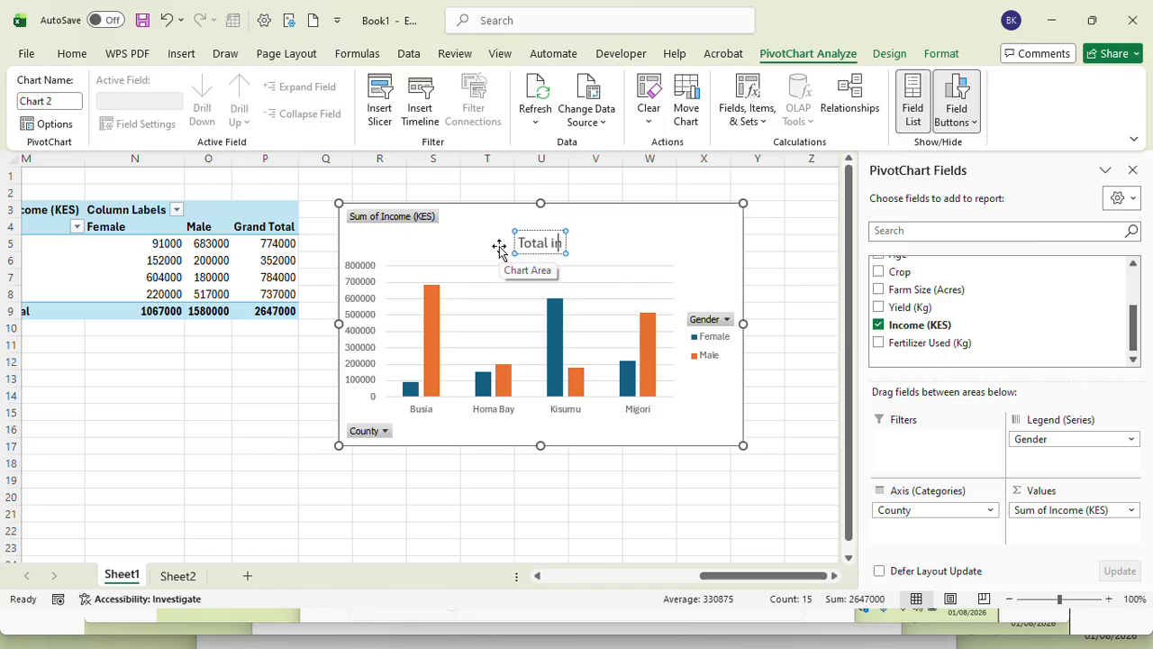
type("come by")
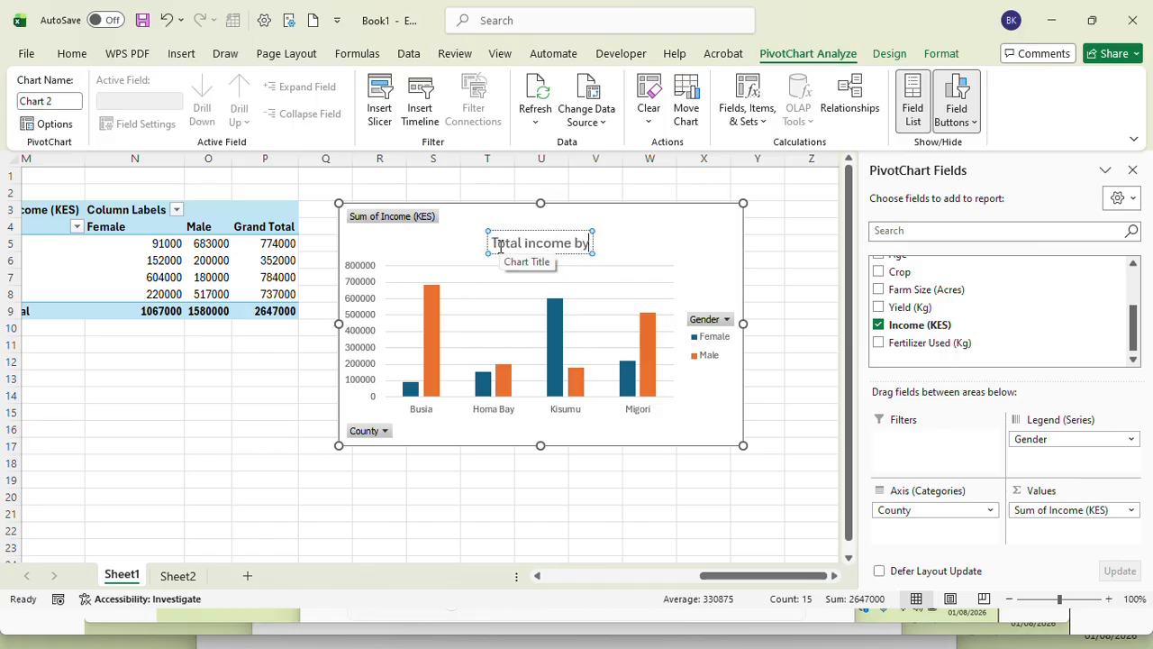
type(" County")
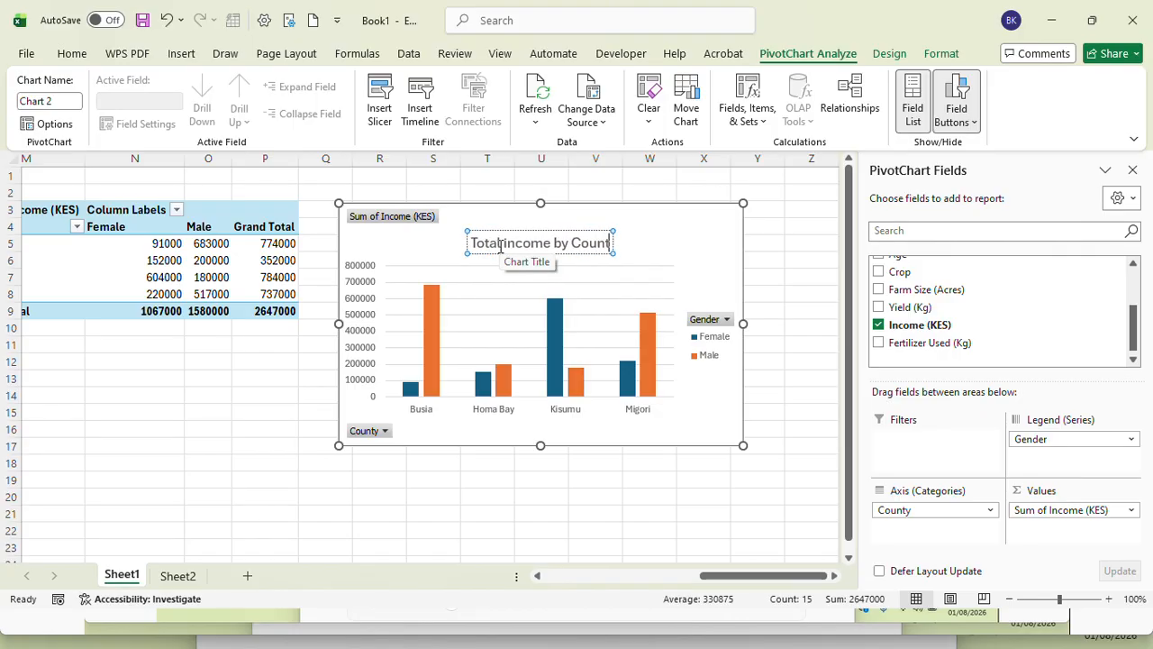
- Reword the PivotChart title to "Total income in the county by gender"
key("BackSpace")
key("BackSpace")
key("BackSpace")
key("BackSpace")
key("BackSpace")
key("BackSpace")
key("BackSpace")
key("BackSpace")
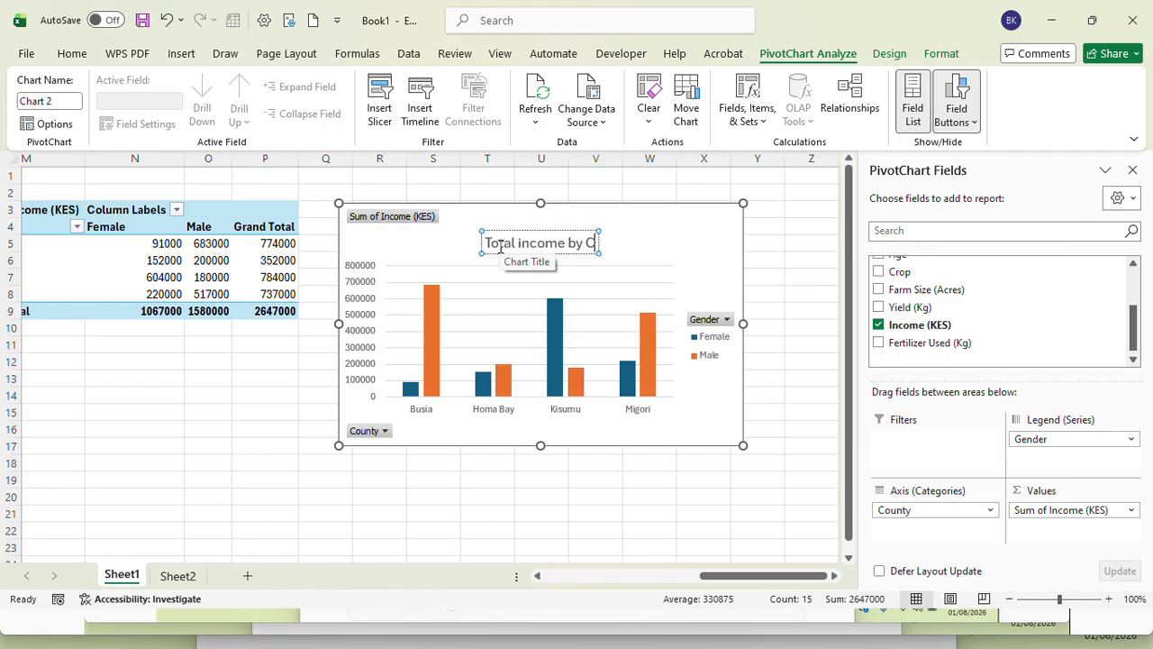
key("BackSpace")
key("BackSpace")
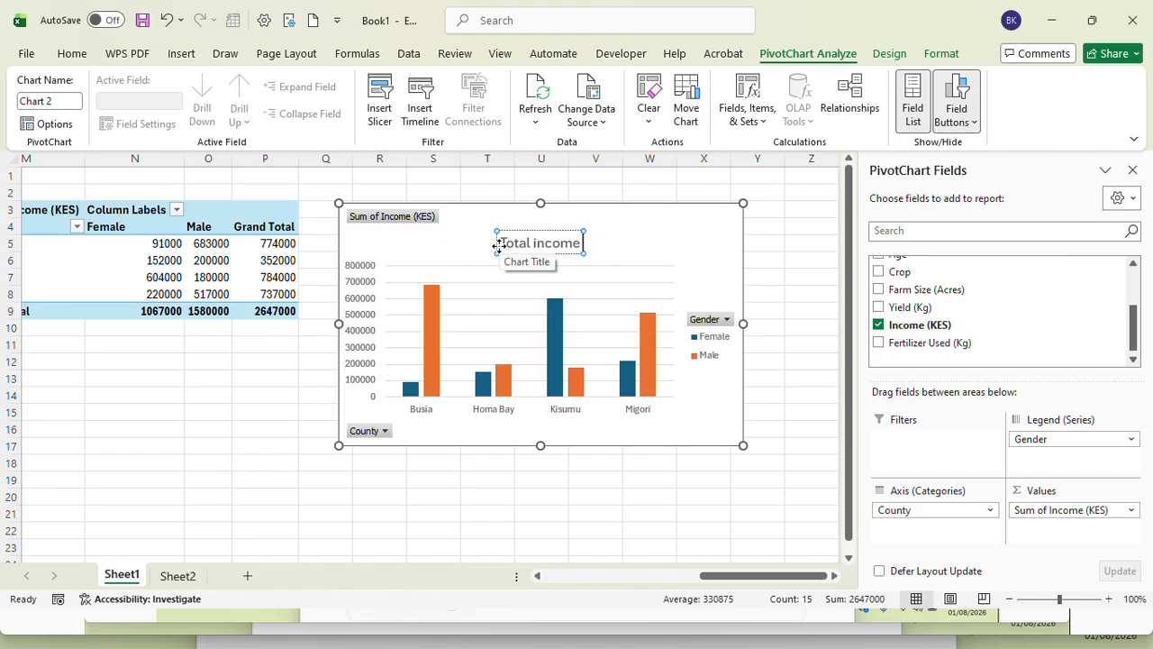
type("by")
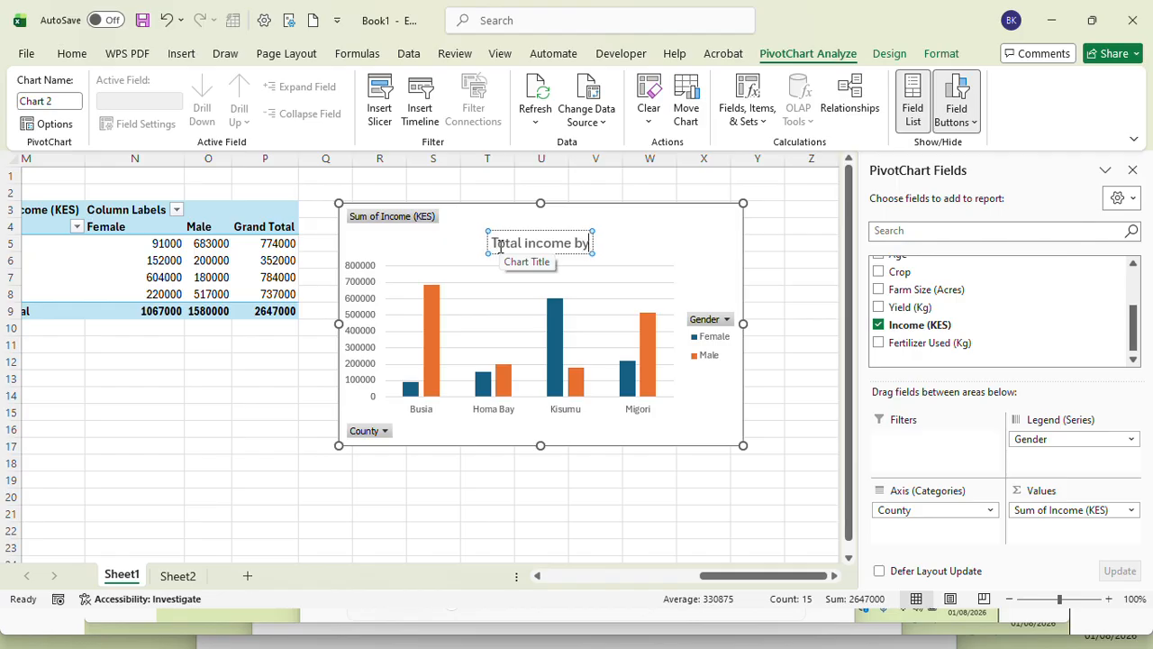
key("BackSpace")
key("BackSpace")
type("in")
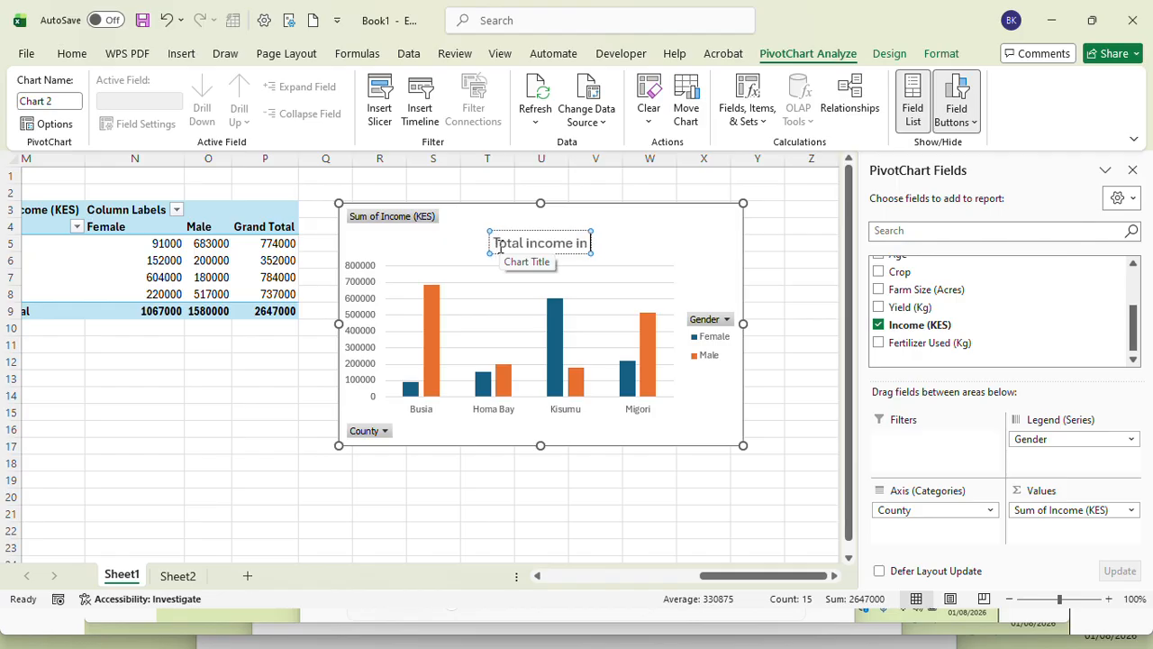
type(" the count")
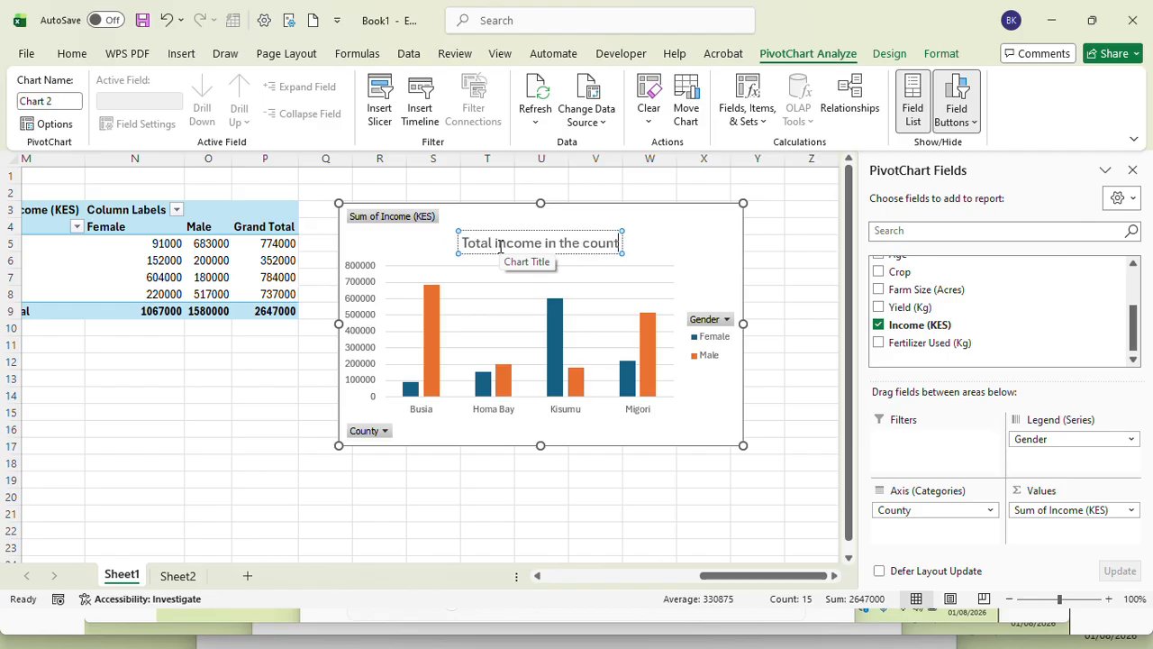
type("y")
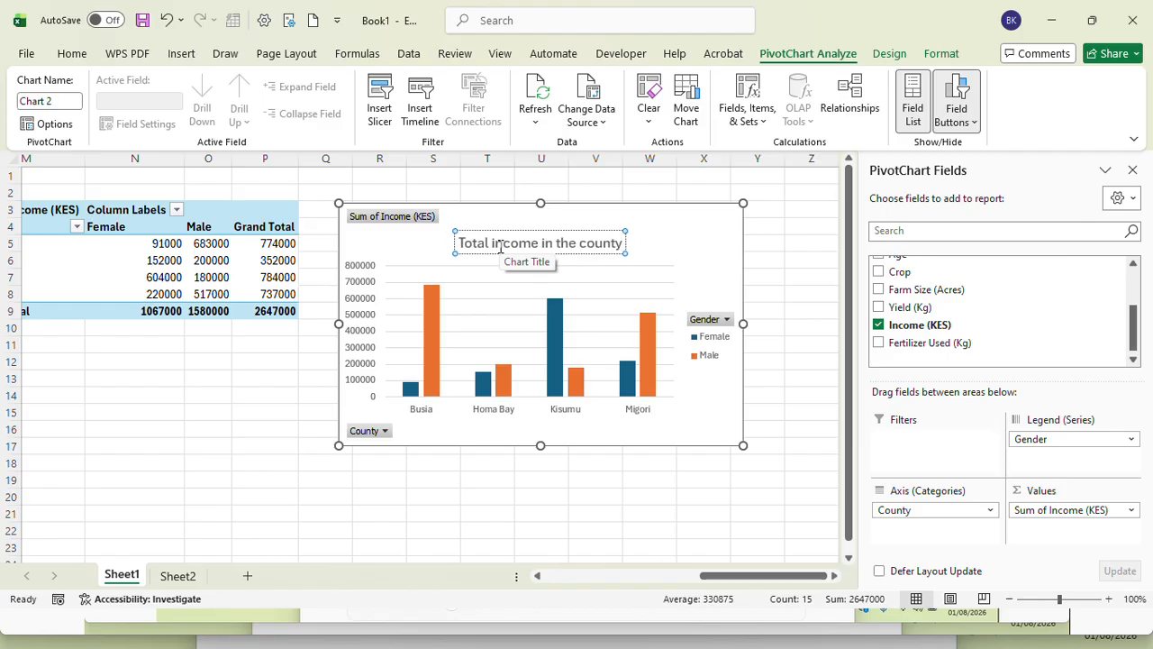
type(" by gn")
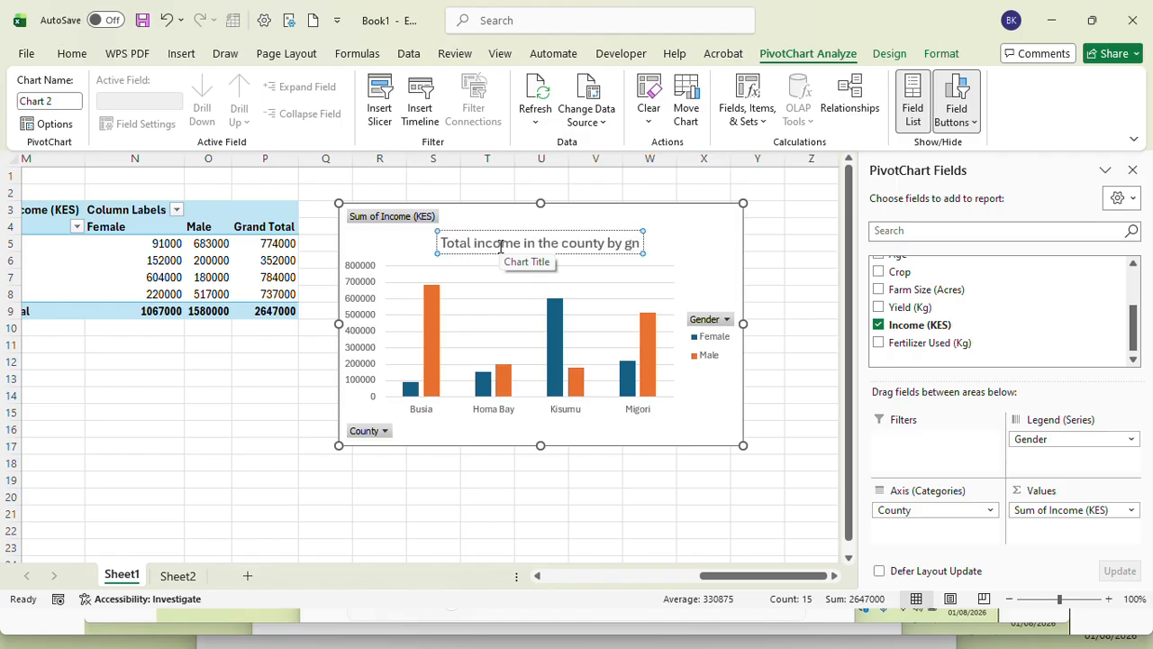
key("BackSpace")
type("ender")
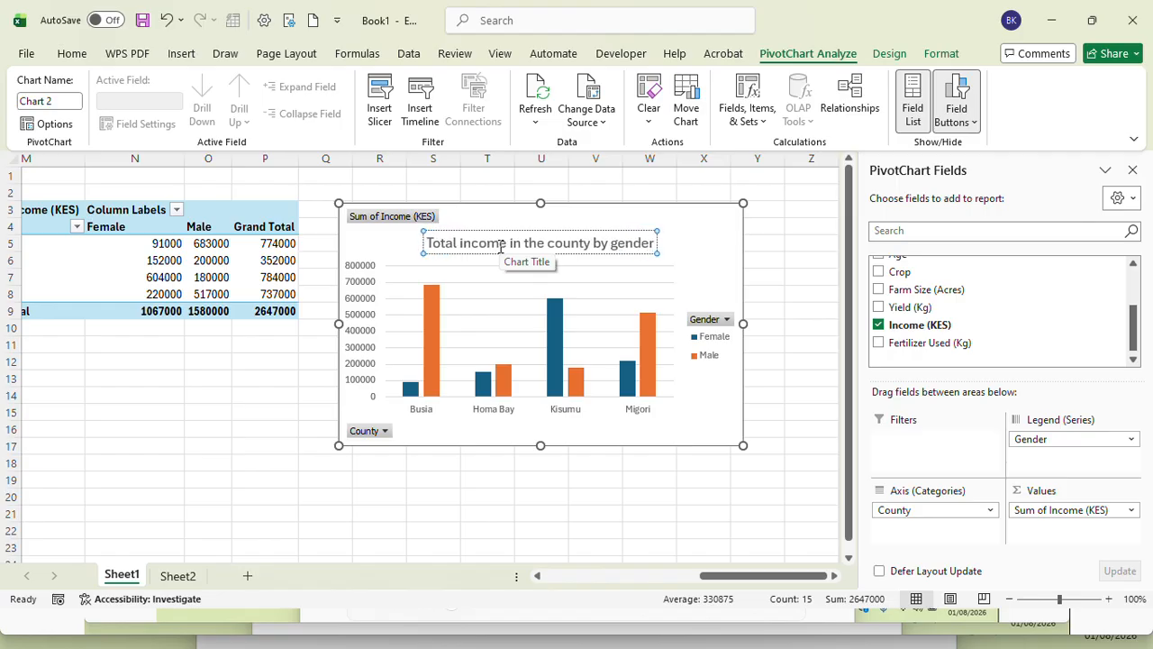
left_click(775, 365)
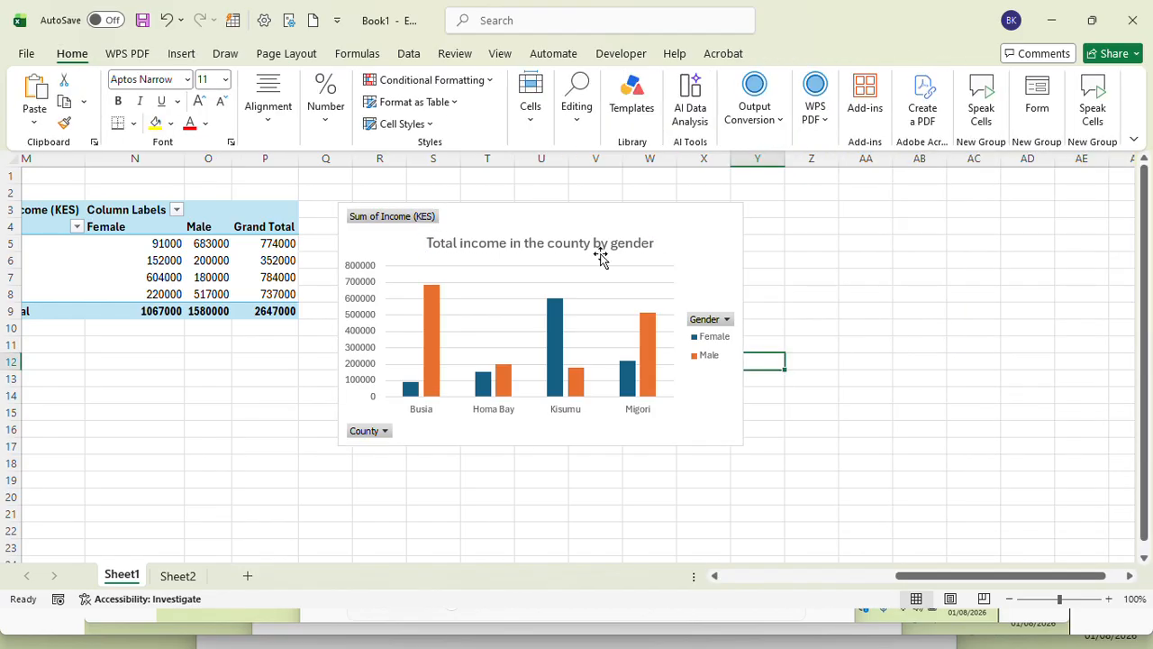
- Apply the sixth chart style, with gradient-filled columns and a bold dark title, to the PivotChart
left_click(590, 245)
left_click(706, 232)
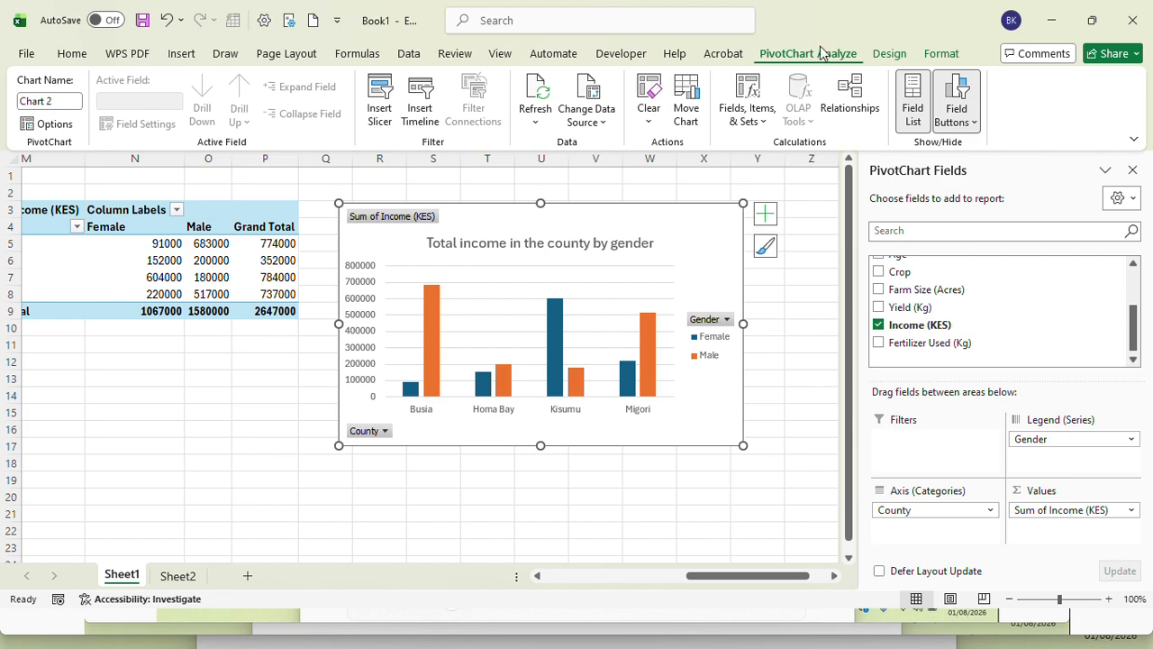
left_click(890, 56)
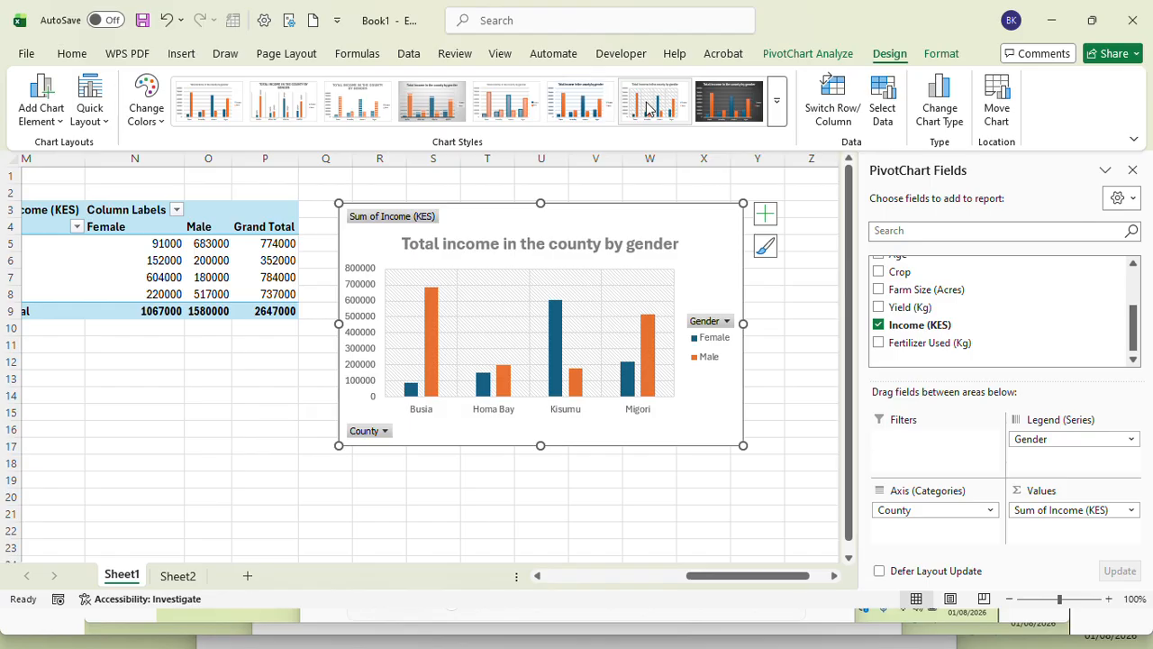
left_click(580, 103)
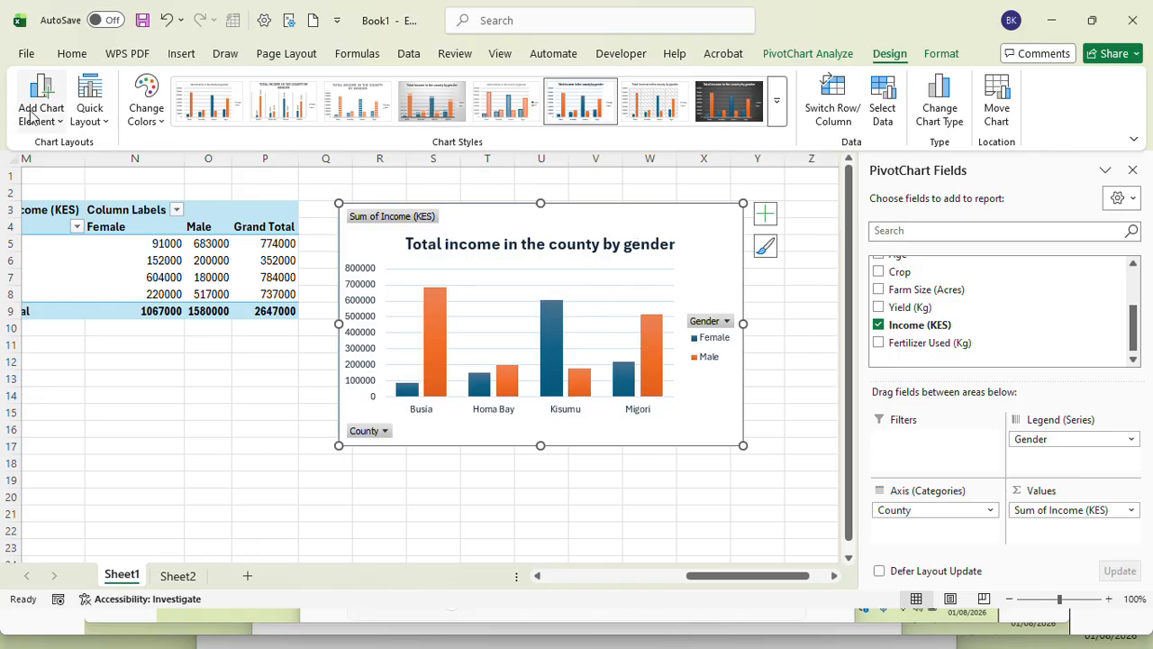
- Add data labels to the PivotChart's columns, placed at Outside End
left_click(61, 124)
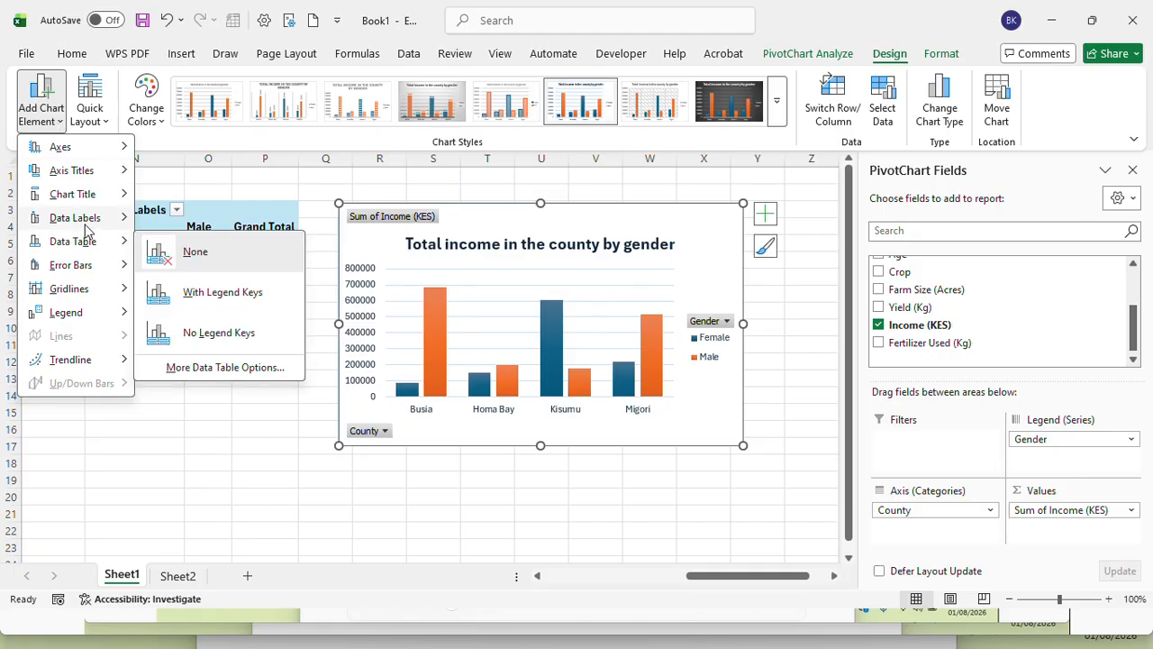
mouse_move(91, 222)
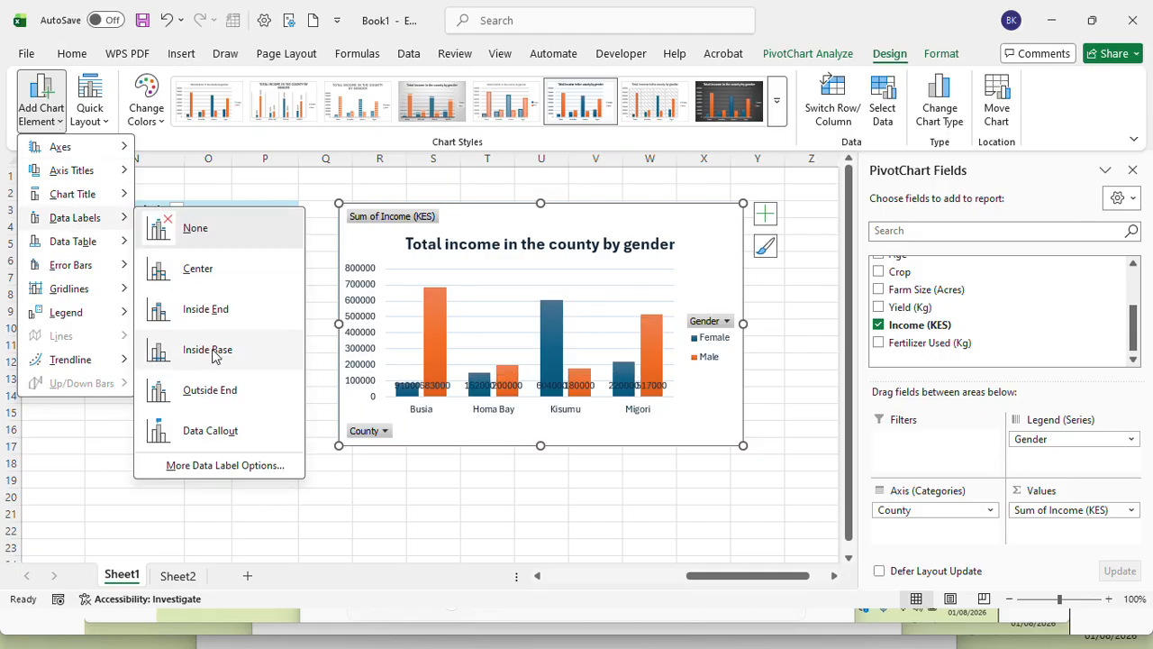
left_click(213, 395)
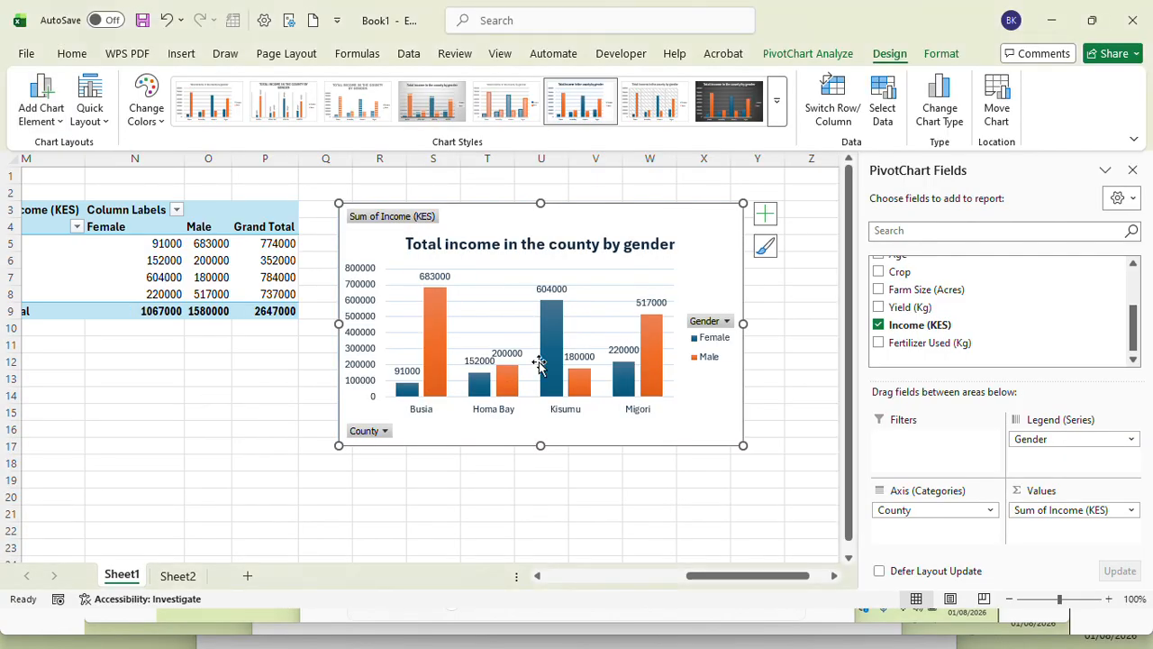
left_click(786, 335)
- Try removing the Sum of Income (KES) field from the PivotChart, and undo the removal
left_click(715, 226)
right_click(407, 218)
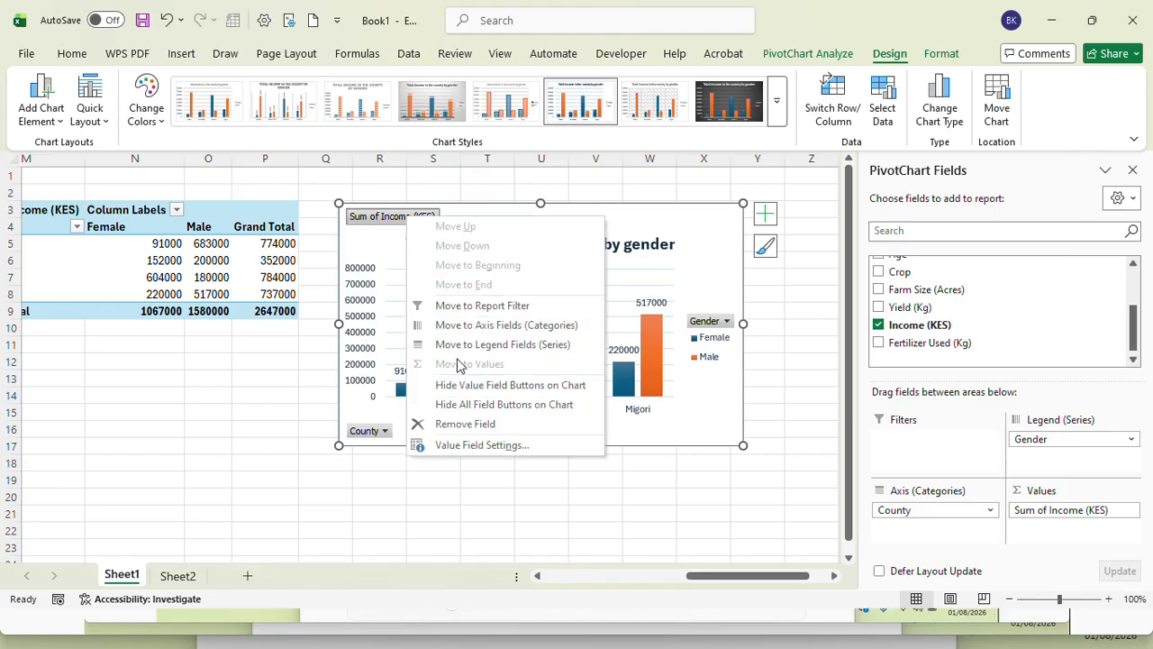
left_click(462, 425)
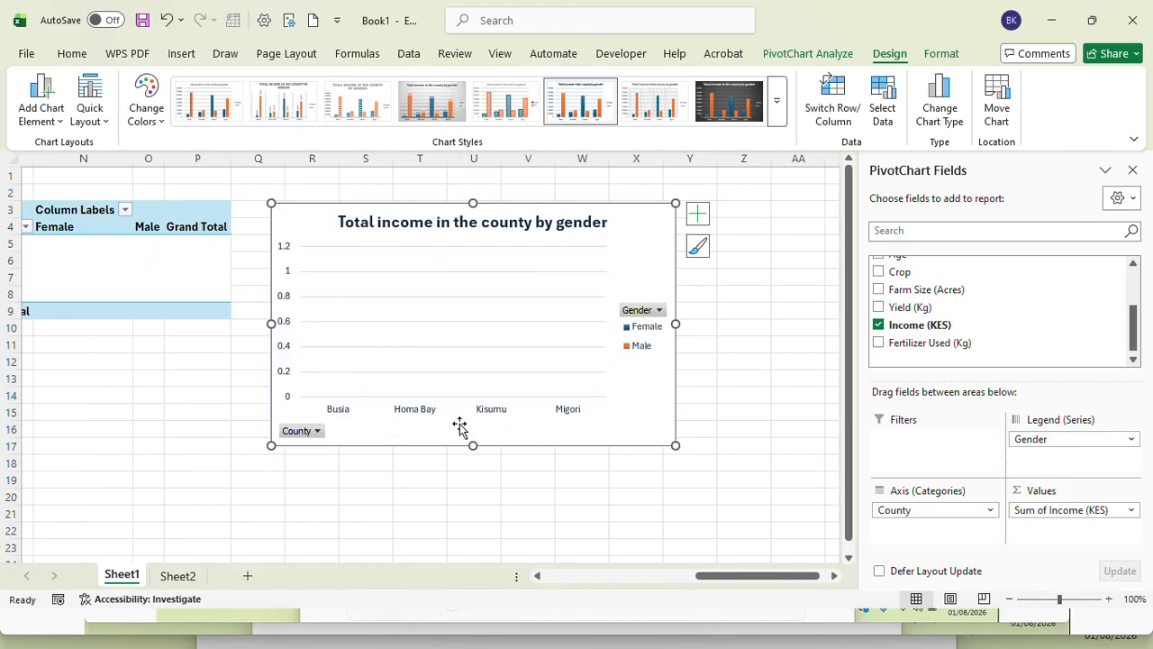
left_click(180, 20)
left_click(167, 25)
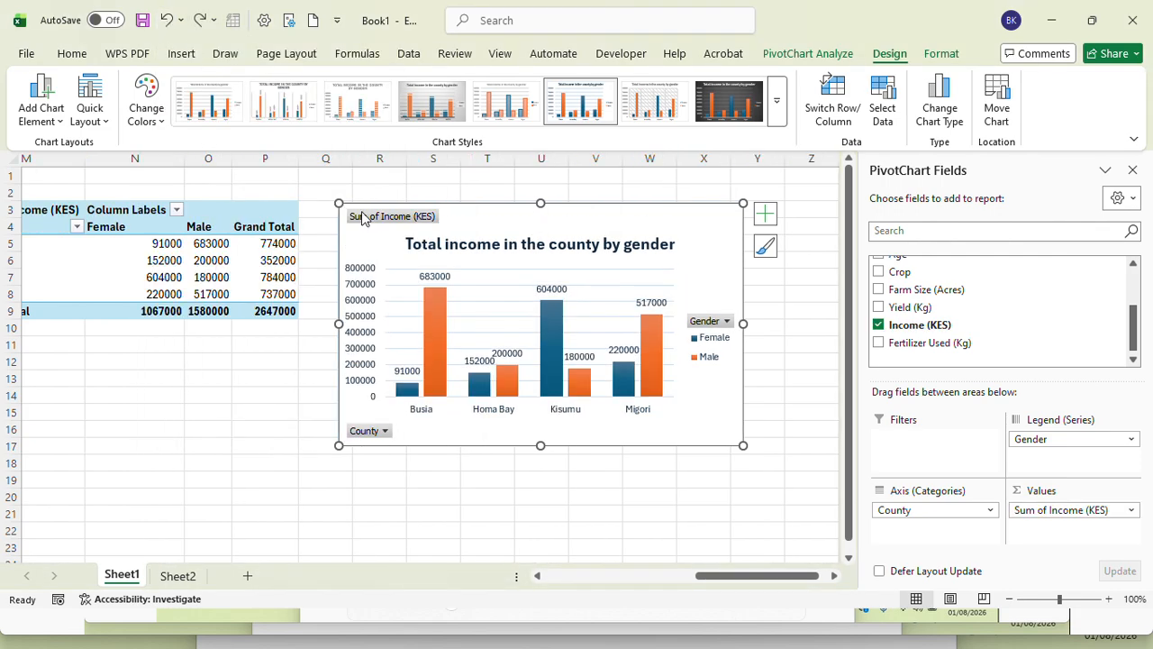
- Hide the value field buttons and the axis field buttons on the PivotChart
right_click(390, 221)
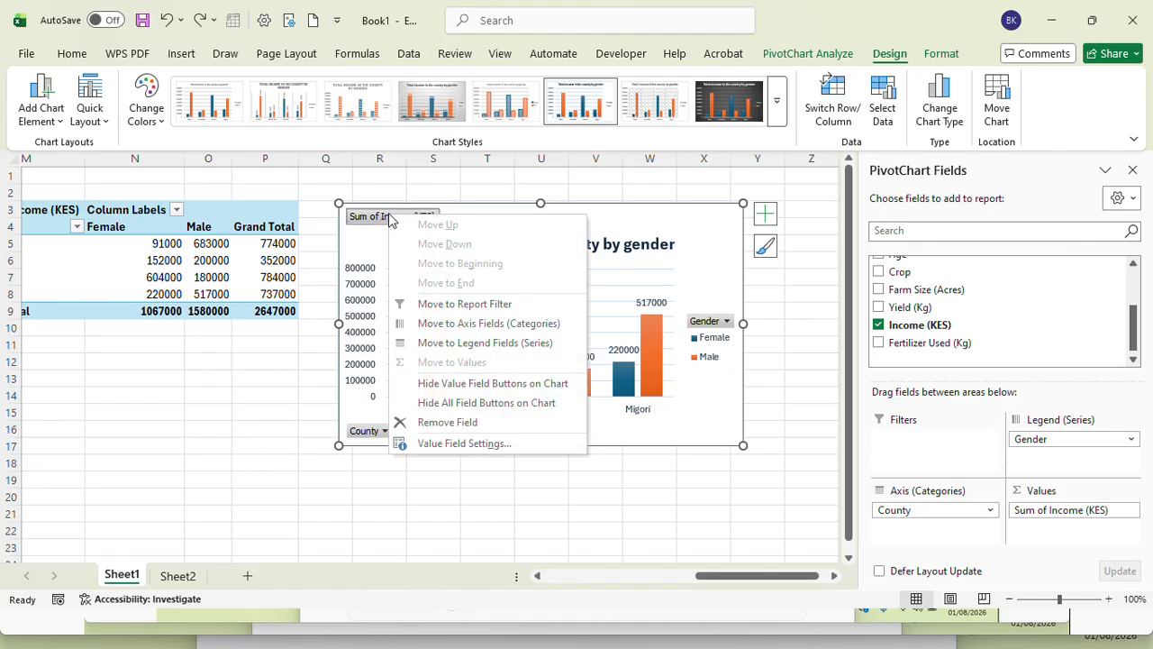
left_click(475, 384)
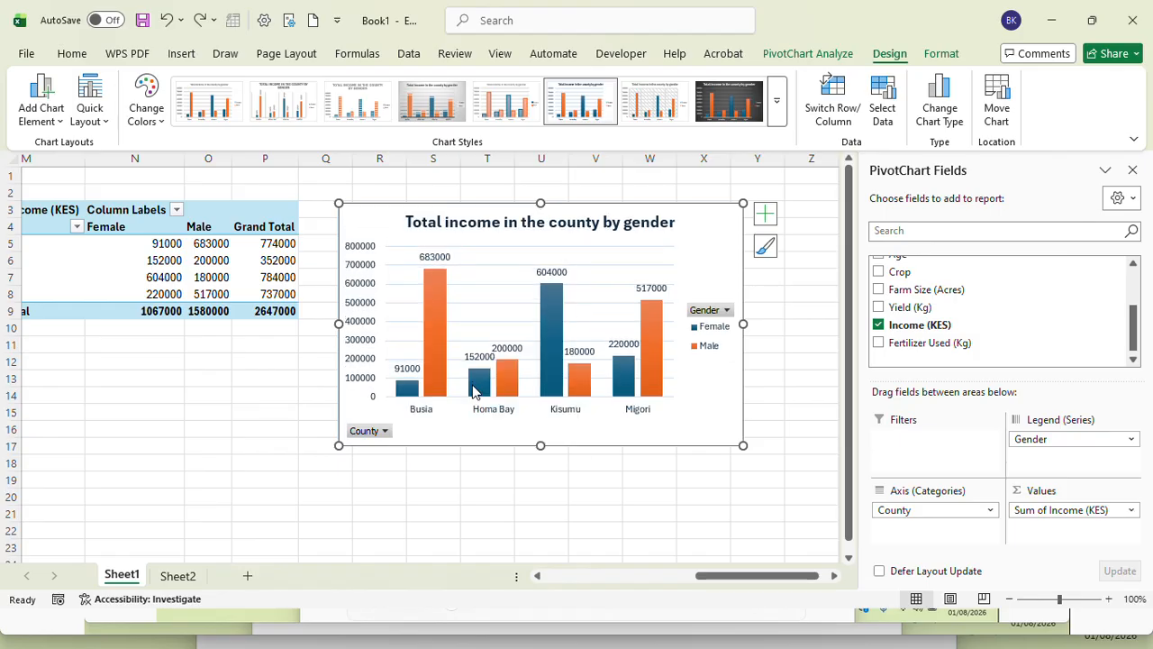
right_click(365, 432)
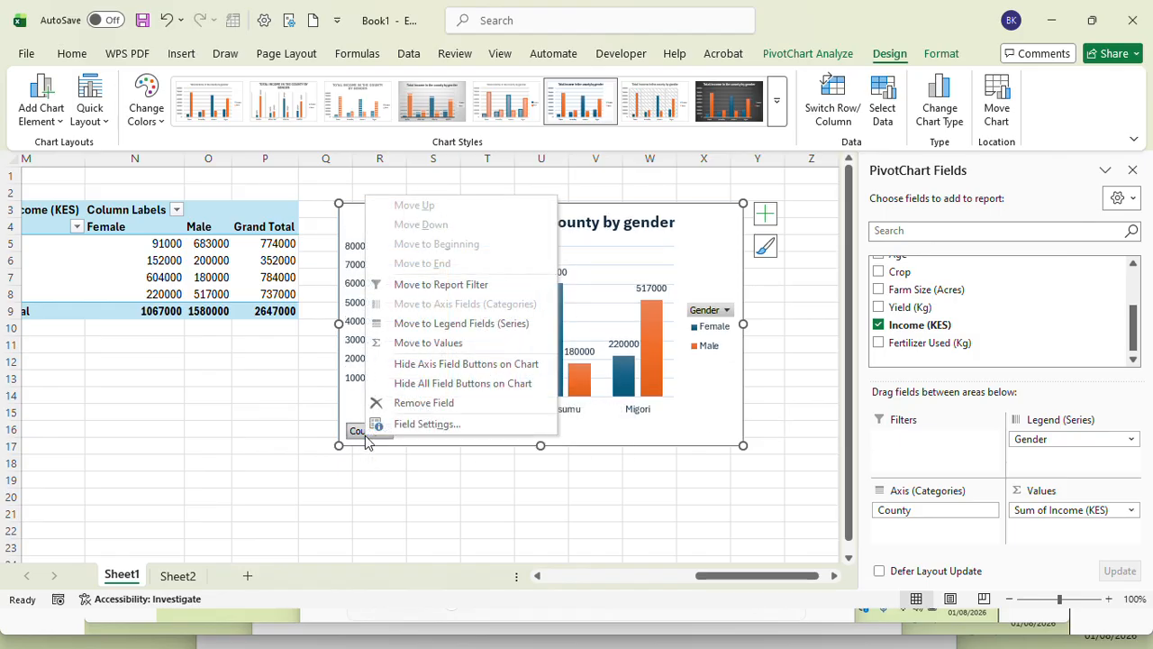
left_click(437, 364)
left_click(772, 374)
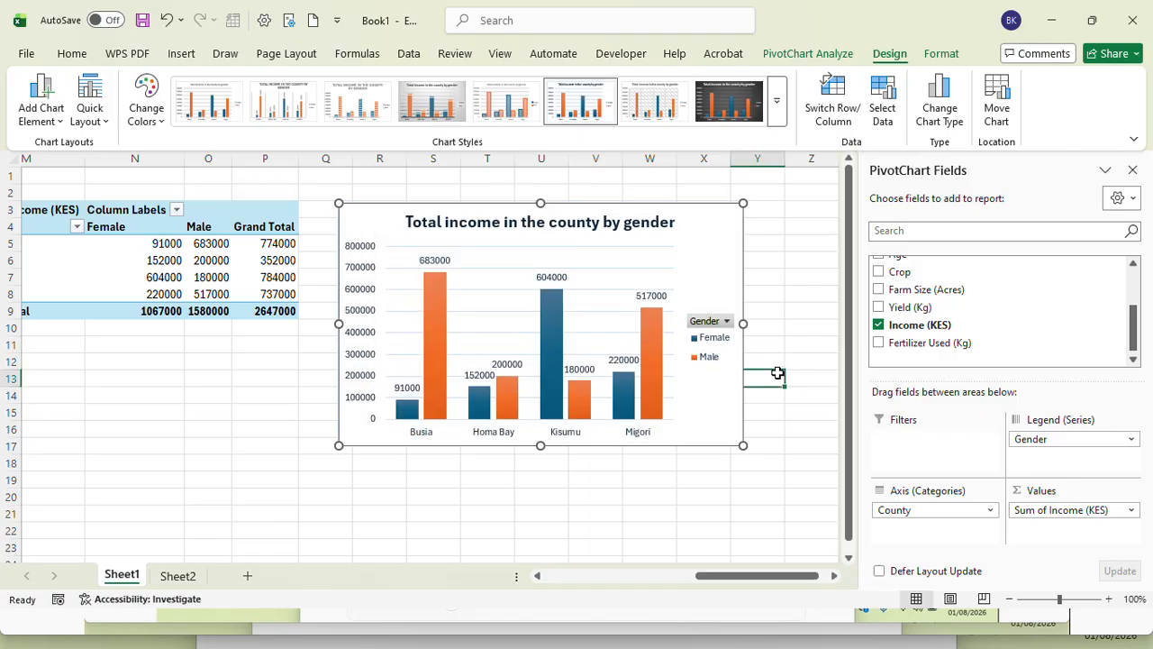
- Move the PivotChart slightly to the right so that it starts in column R, still level with the PivotTable's header
left_click(707, 302)
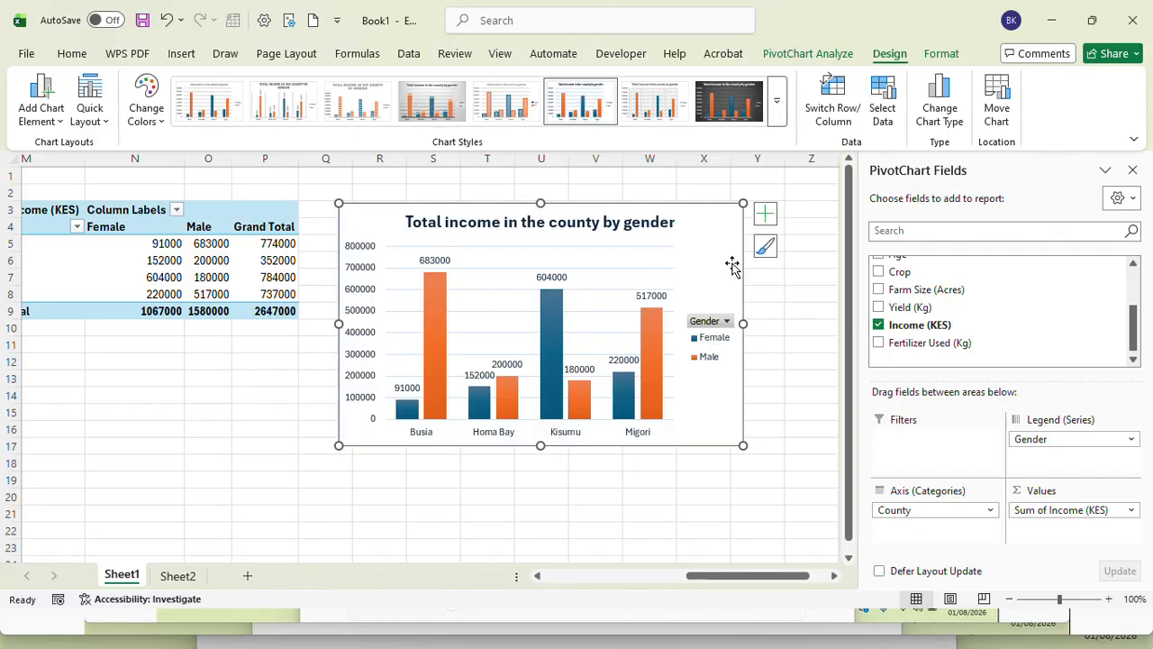
left_click(809, 397)
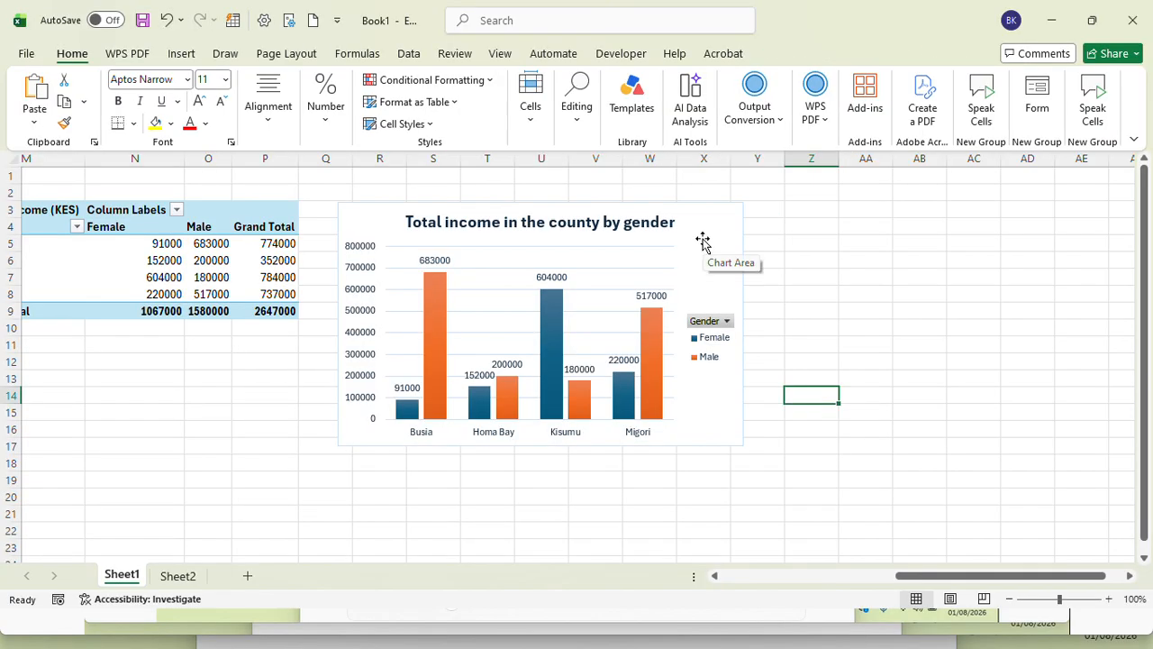
left_click(702, 233)
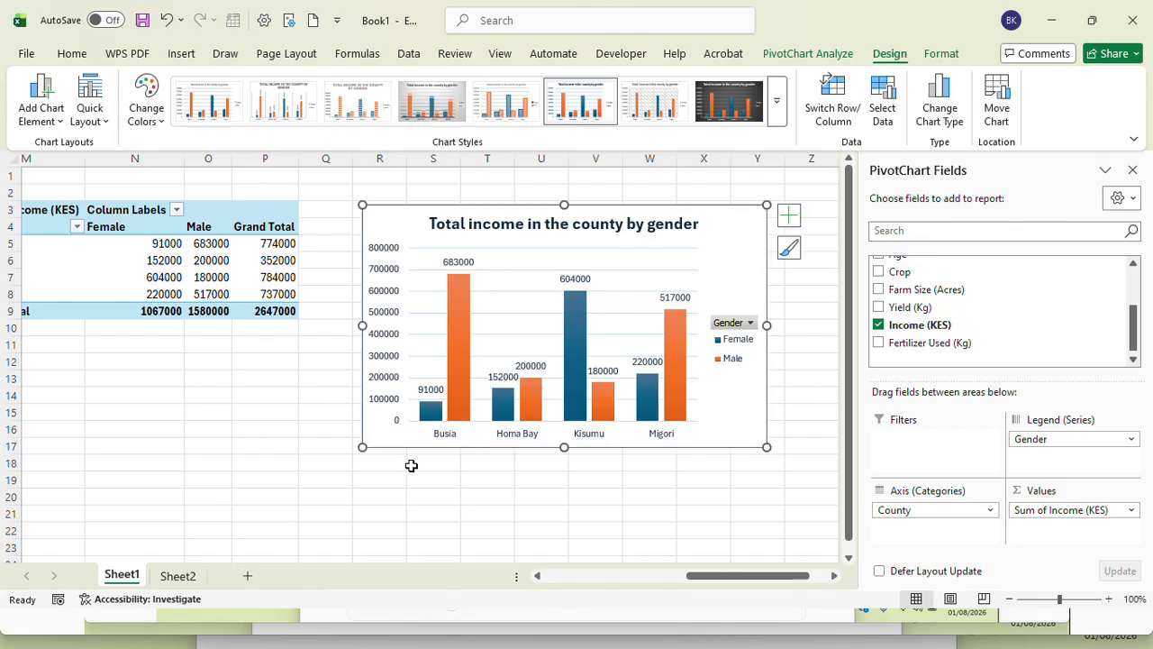